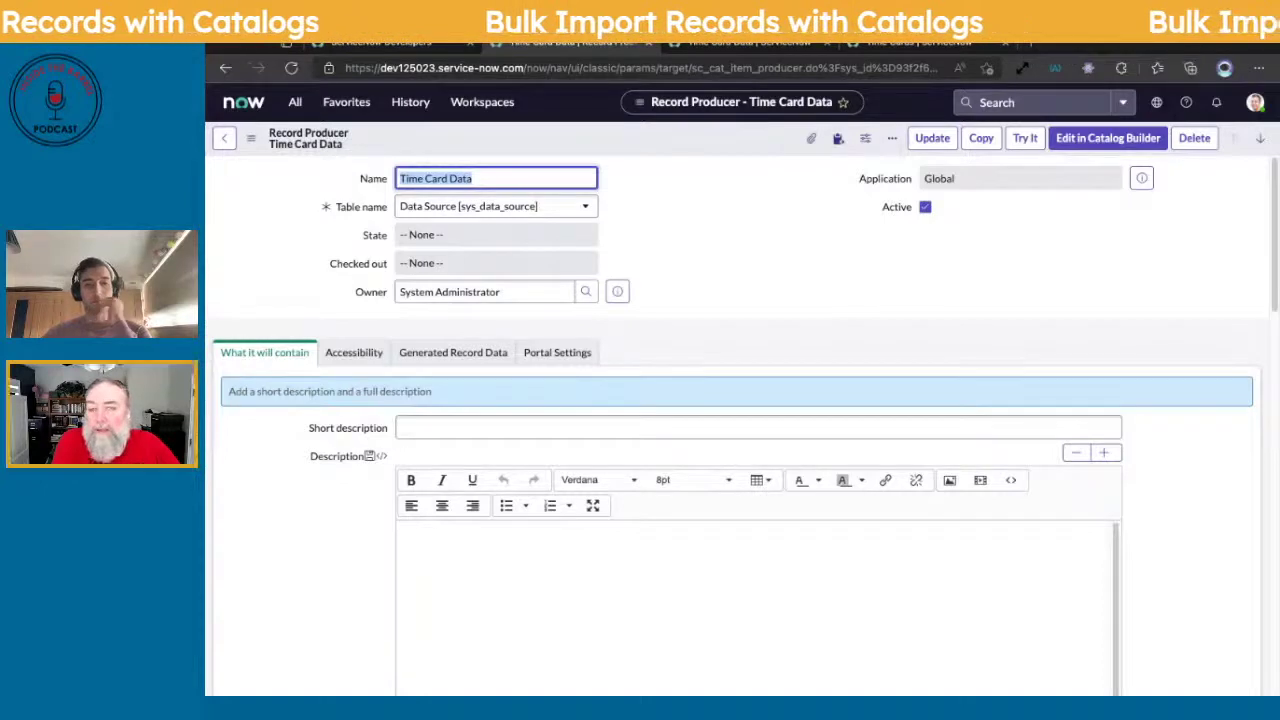
- Review the Time Card Data record producer's form, including its script and the list of catalog variables
scroll(736, 420, down, 7)
scroll(736, 420, down, 3)
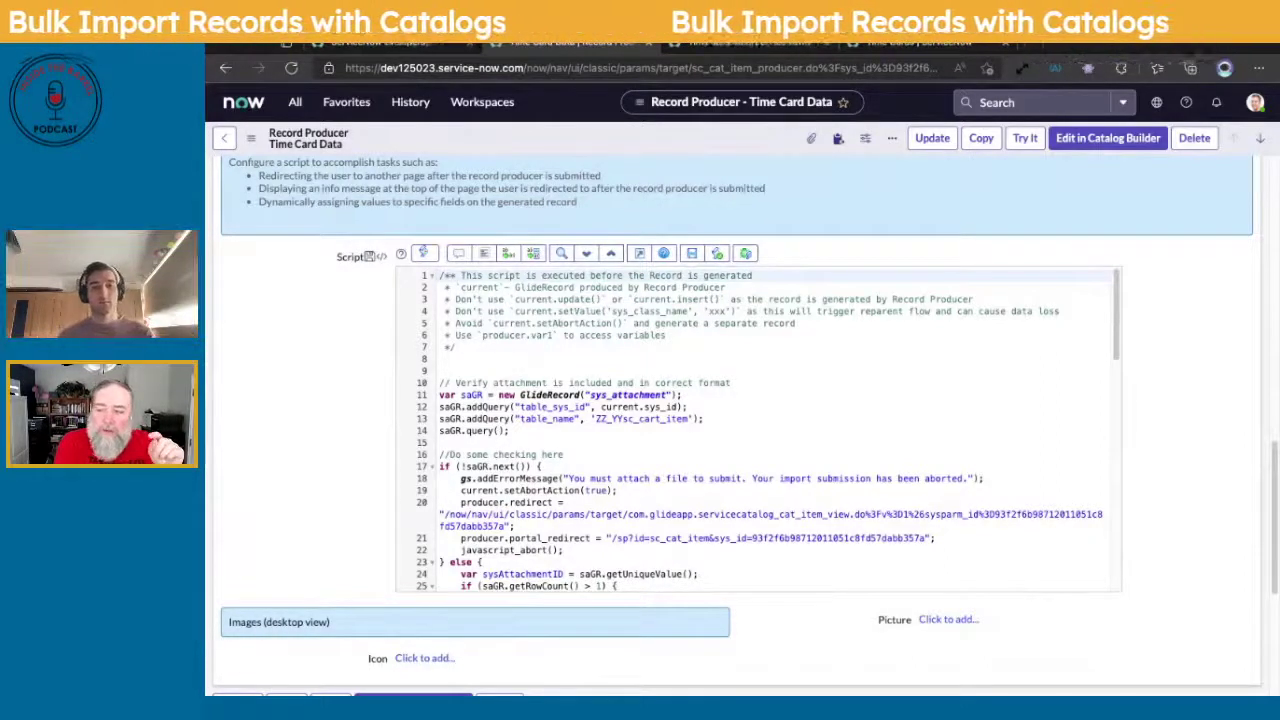
scroll(737, 400, down, 3)
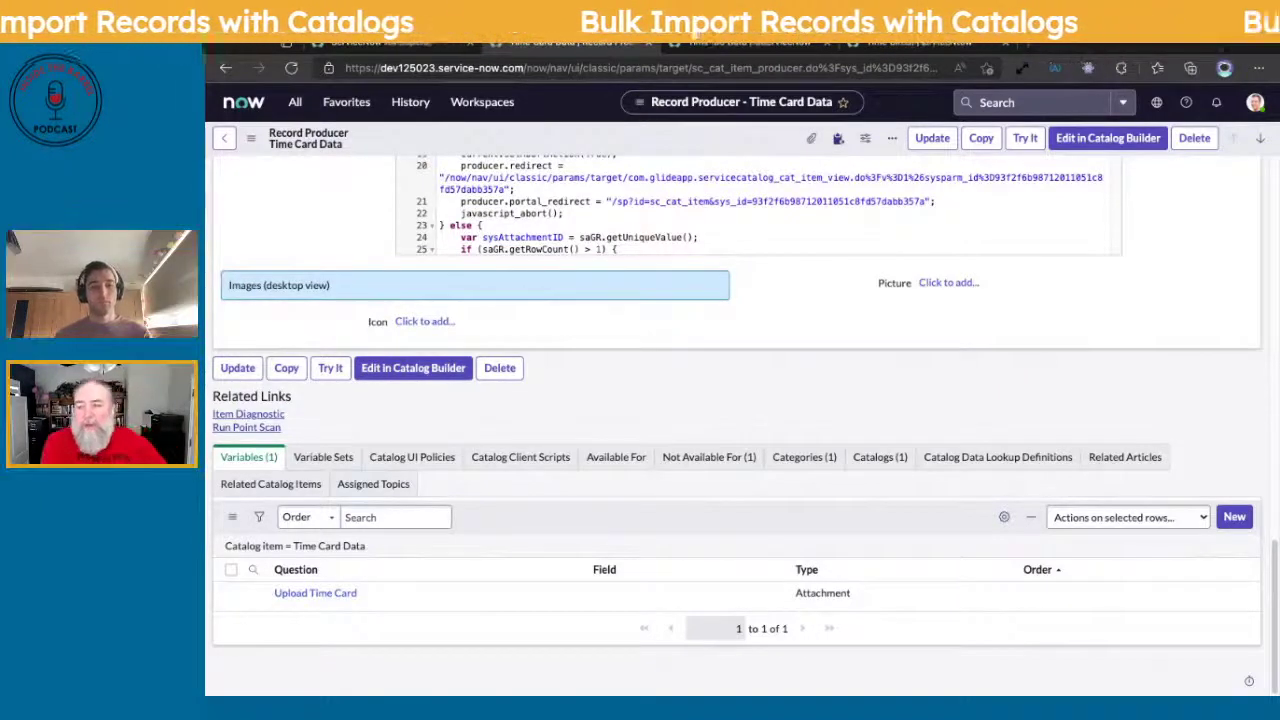
scroll(736, 424, up, 4)
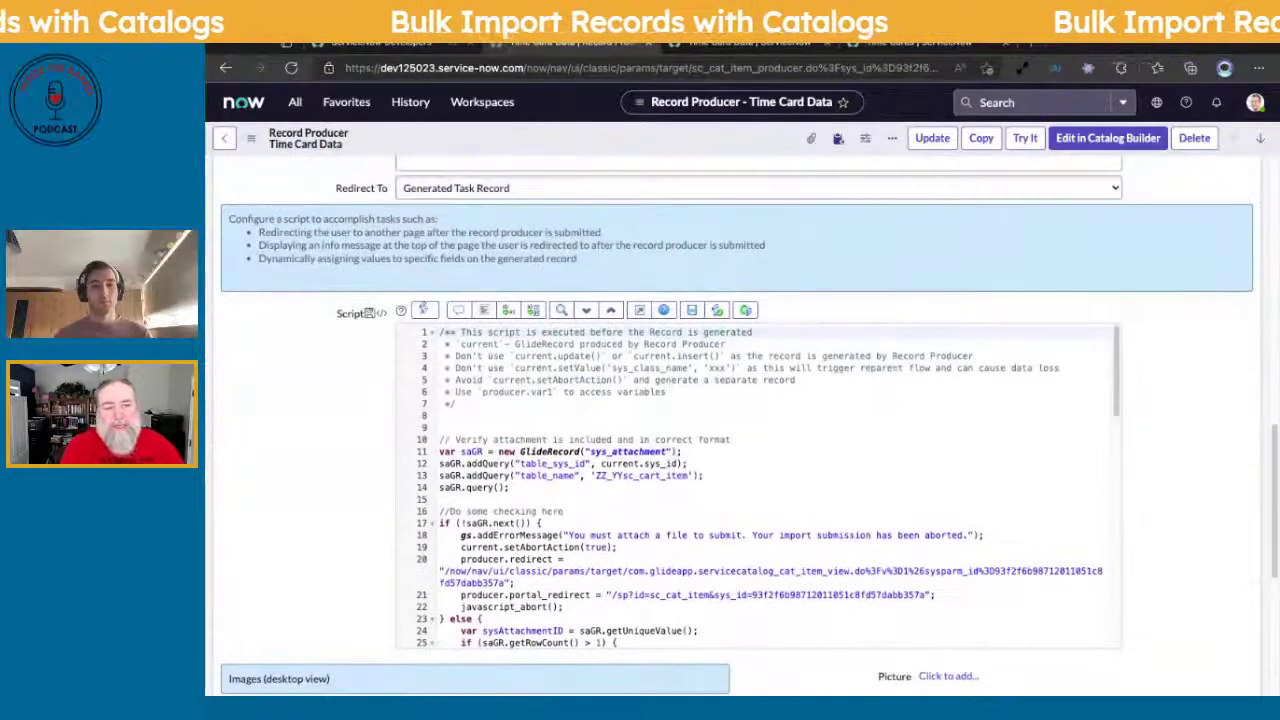
- Examine the script's checks for missing or multiple attachments and compare them with the Time Card Data catalog form
scroll(760, 485, down, 2)
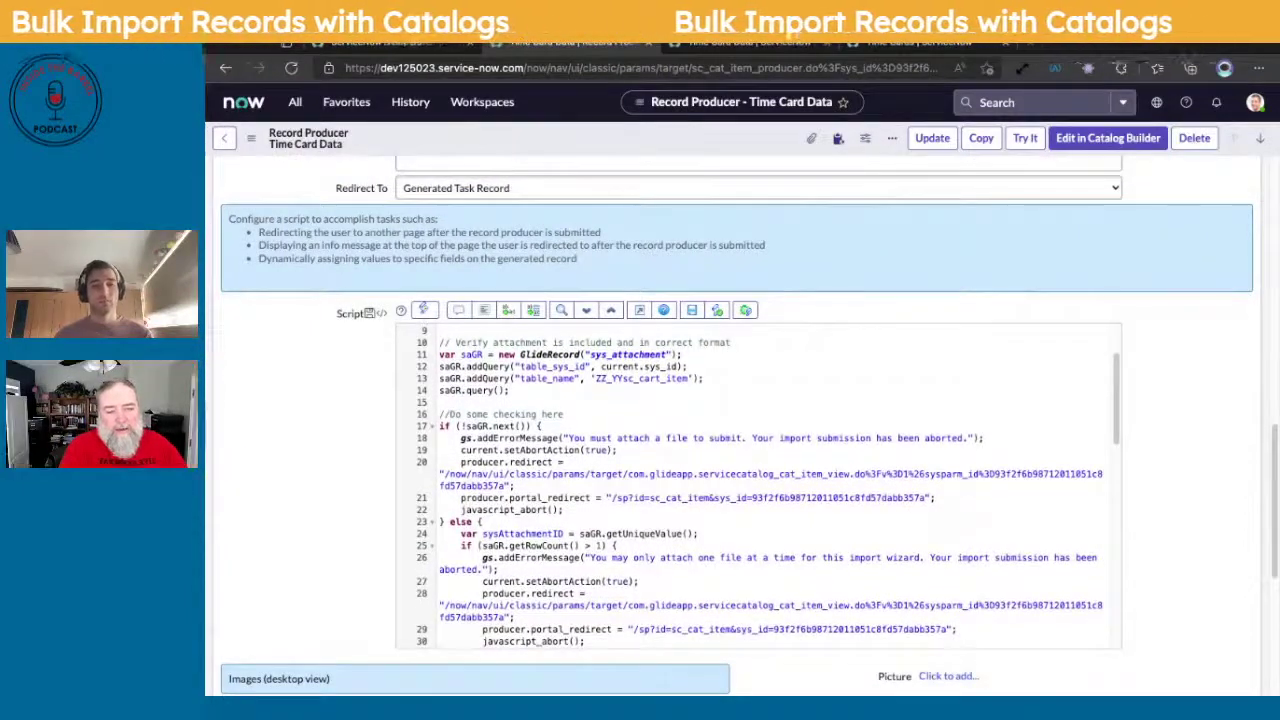
click(560, 546)
click(461, 546)
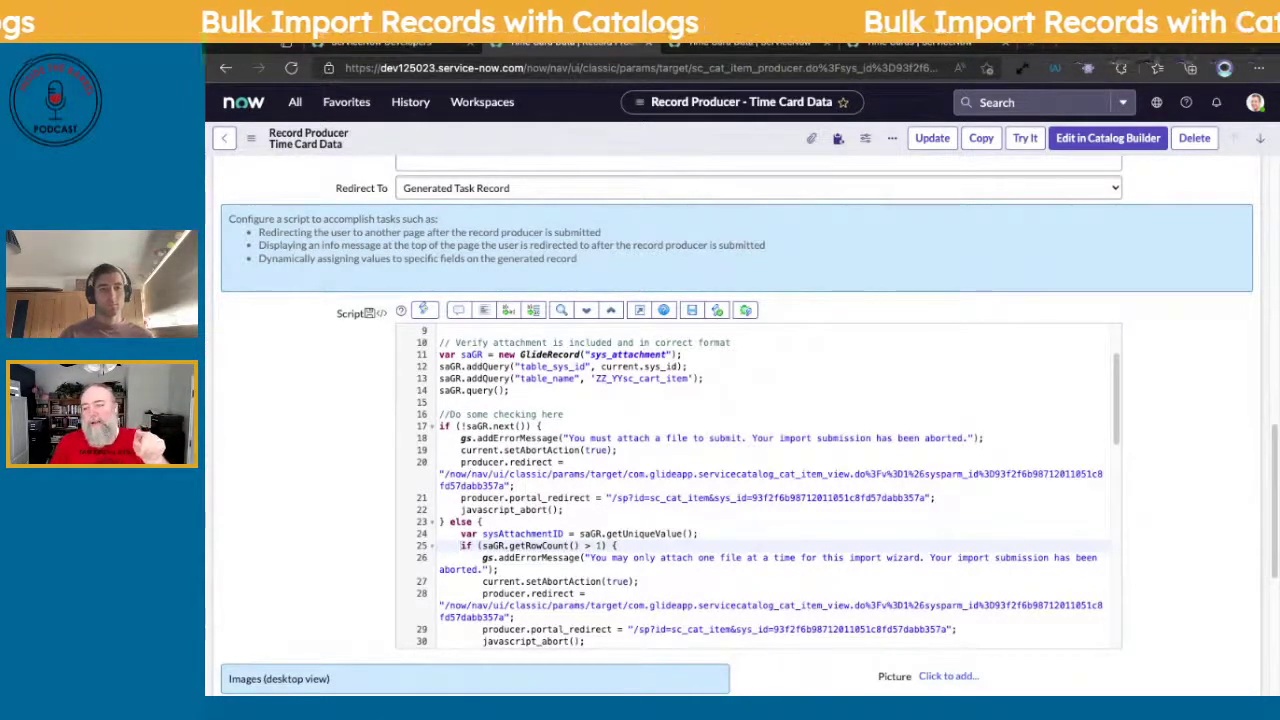
key(ctrl+Tab)
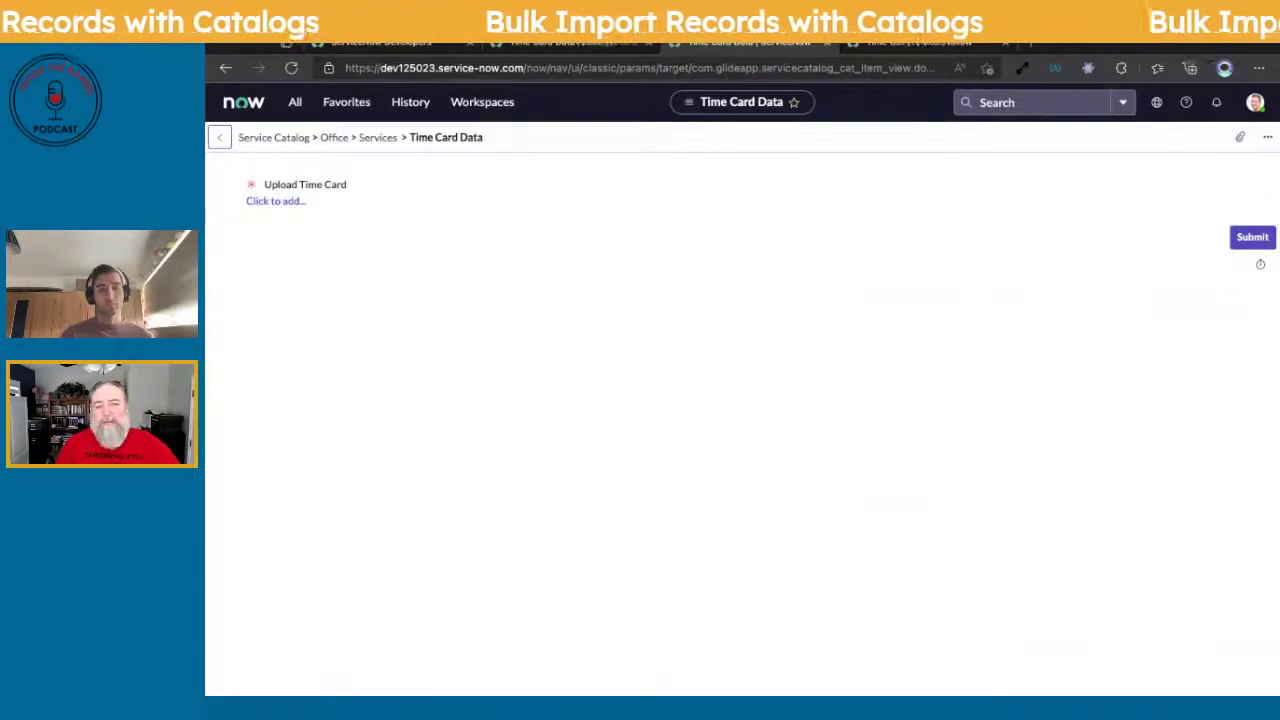
key(ctrl+shift+Tab)
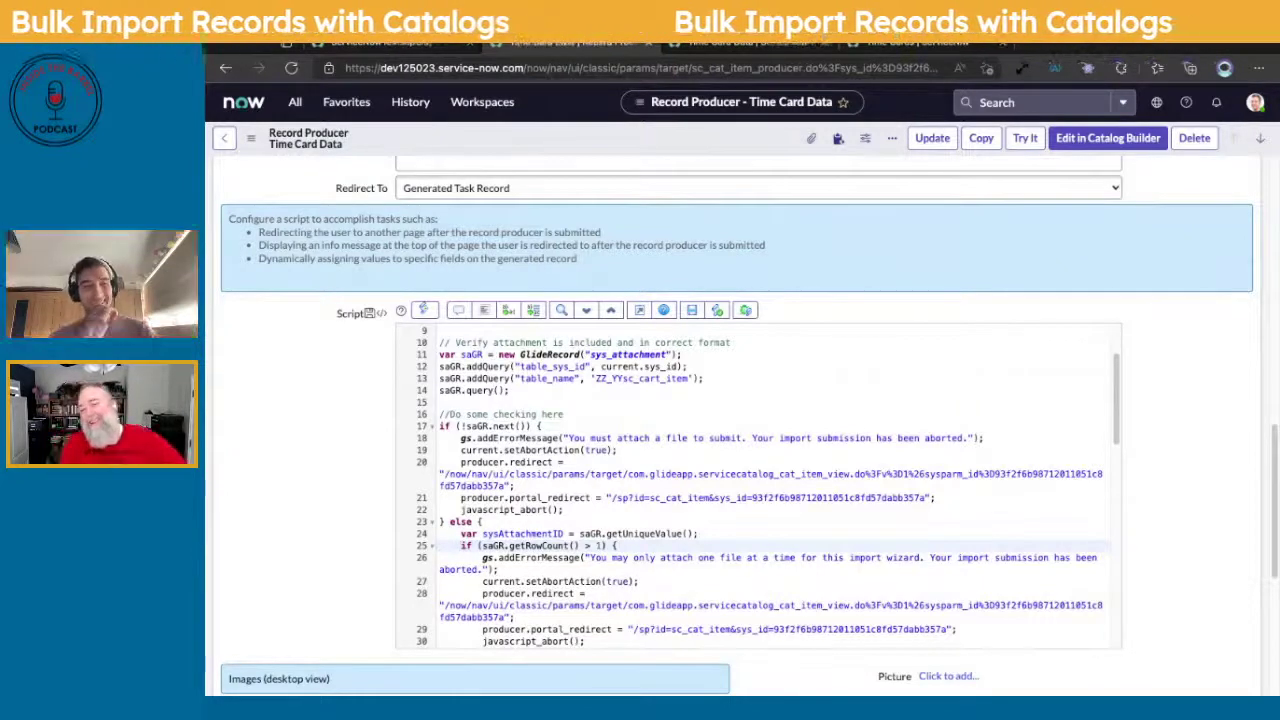
- Read through the script's abort and redirect handling and its check for .xls or .xlsx attachments
scroll(760, 490, down, 1)
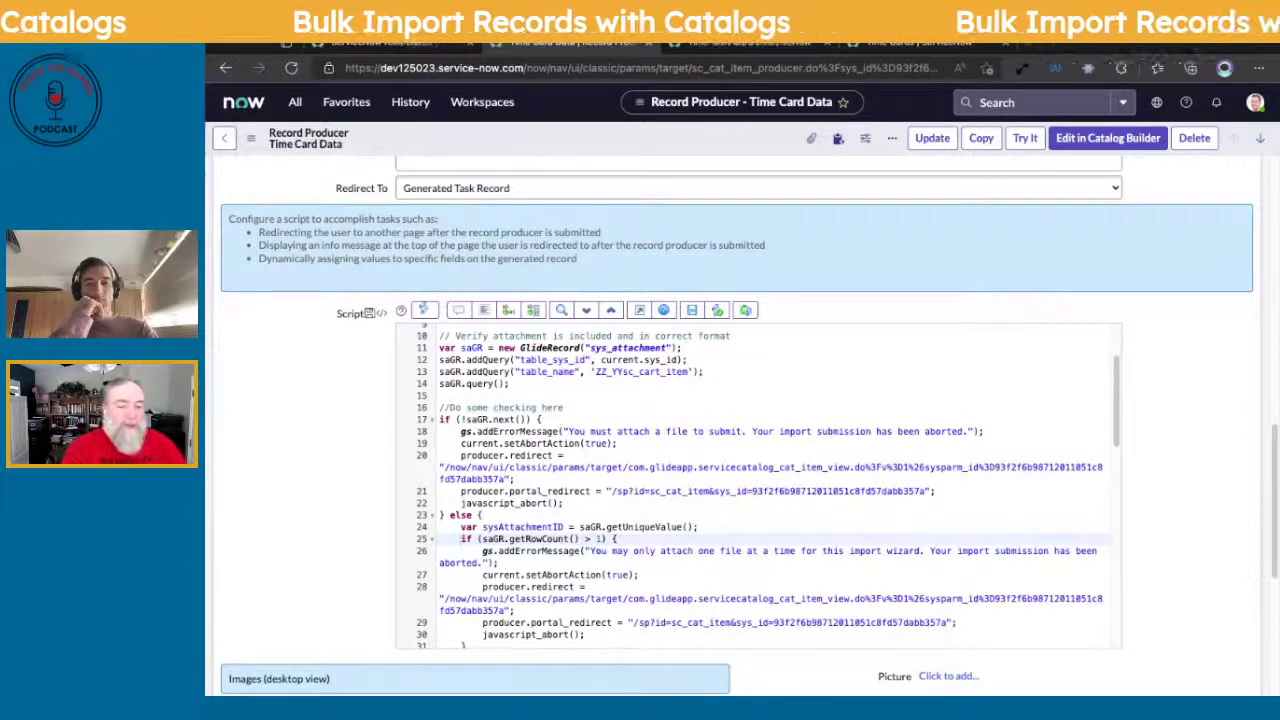
scroll(760, 485, down, 1)
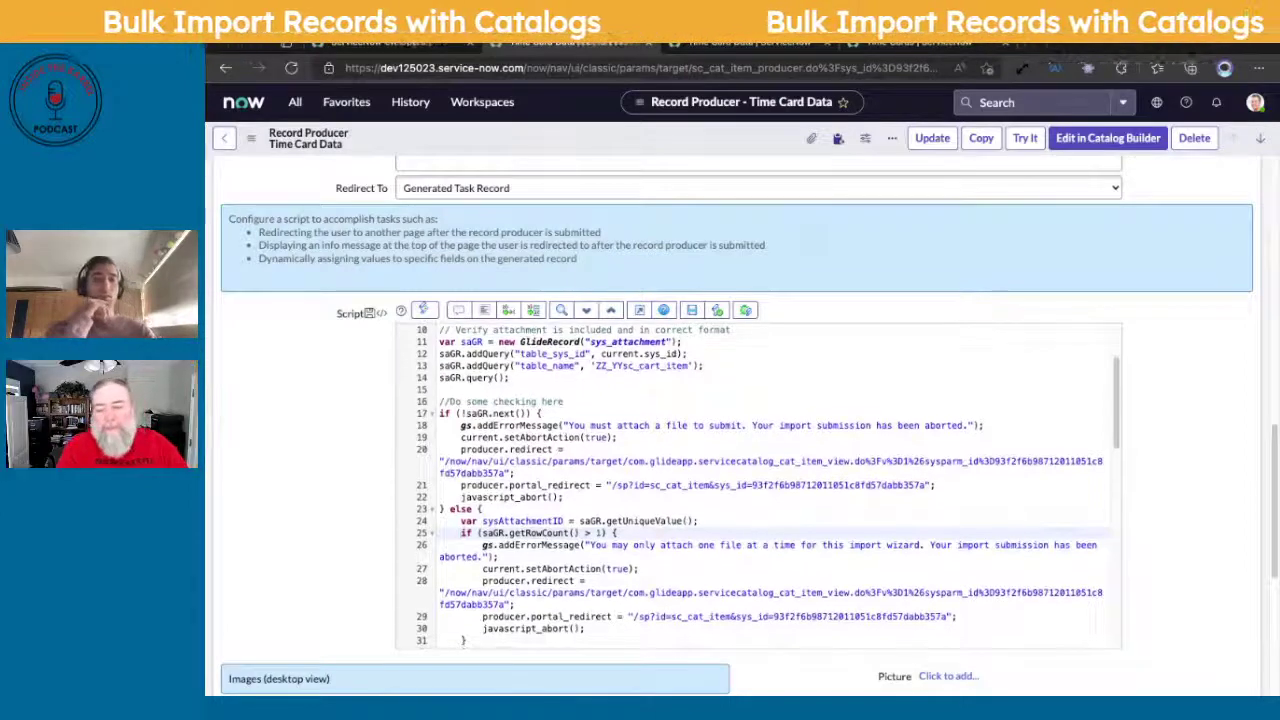
scroll(760, 485, down, 2)
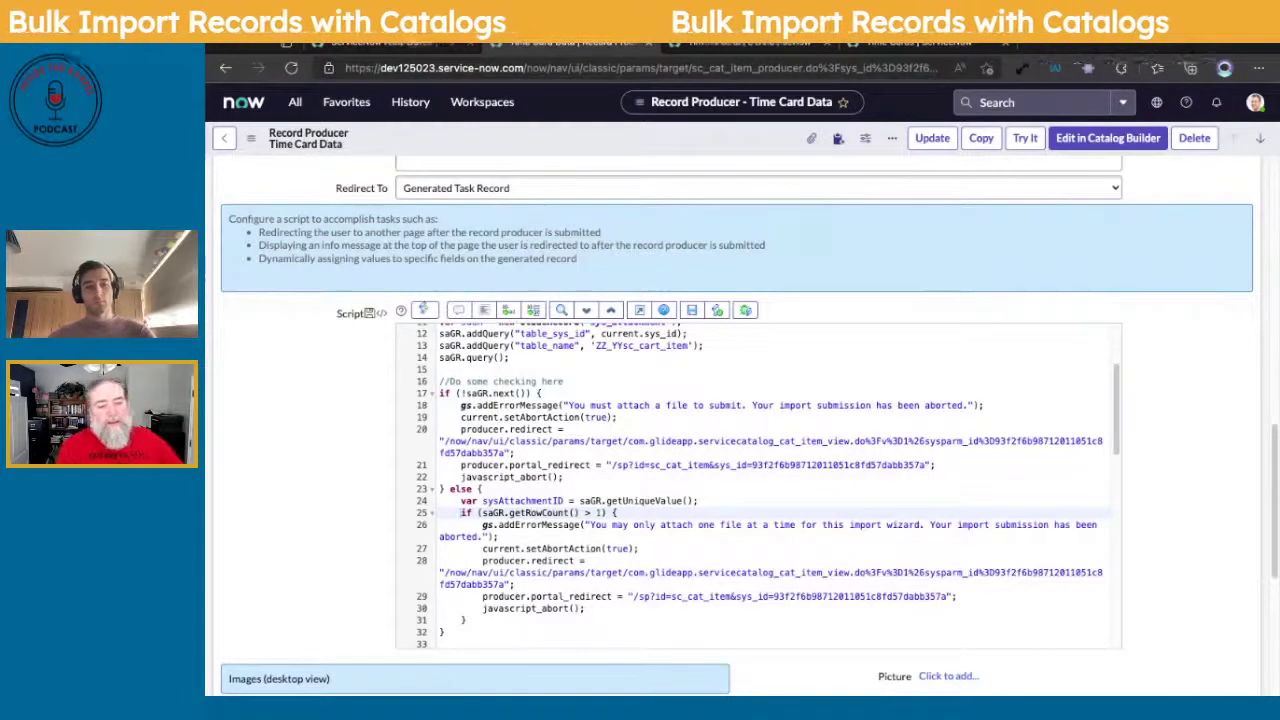
scroll(768, 485, down, 2)
scroll(768, 485, down, 3)
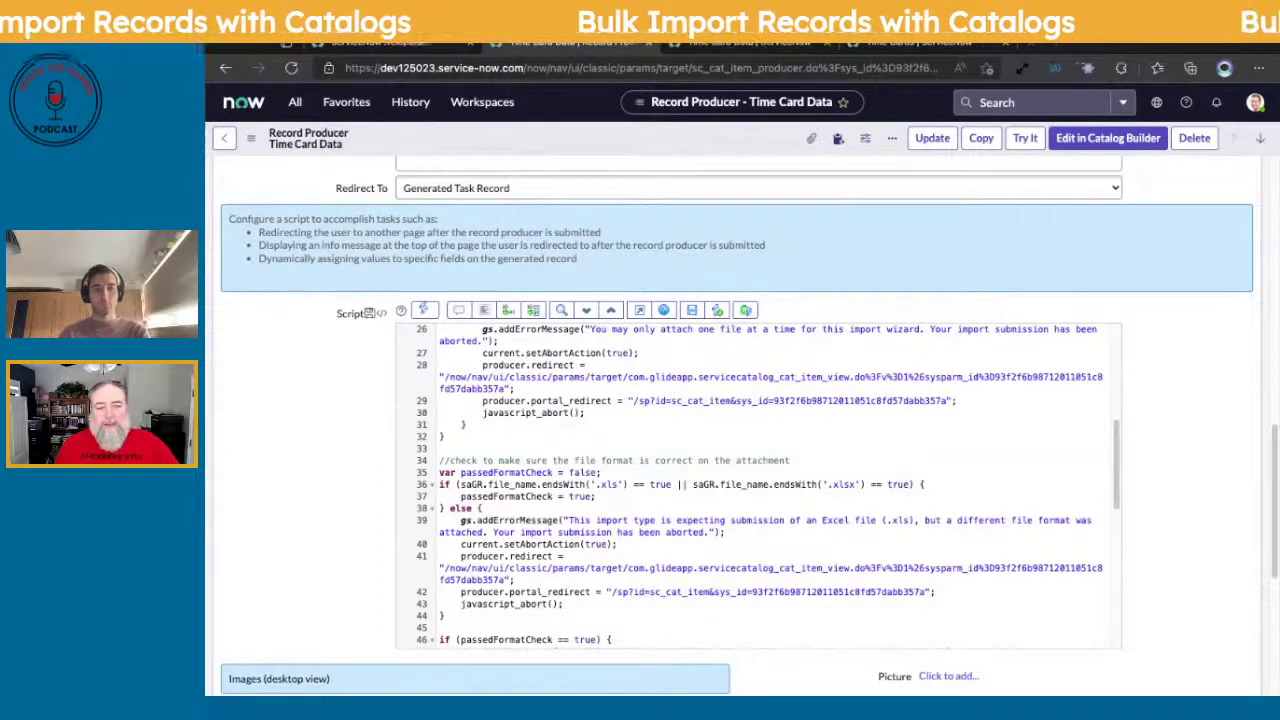
click(482, 365)
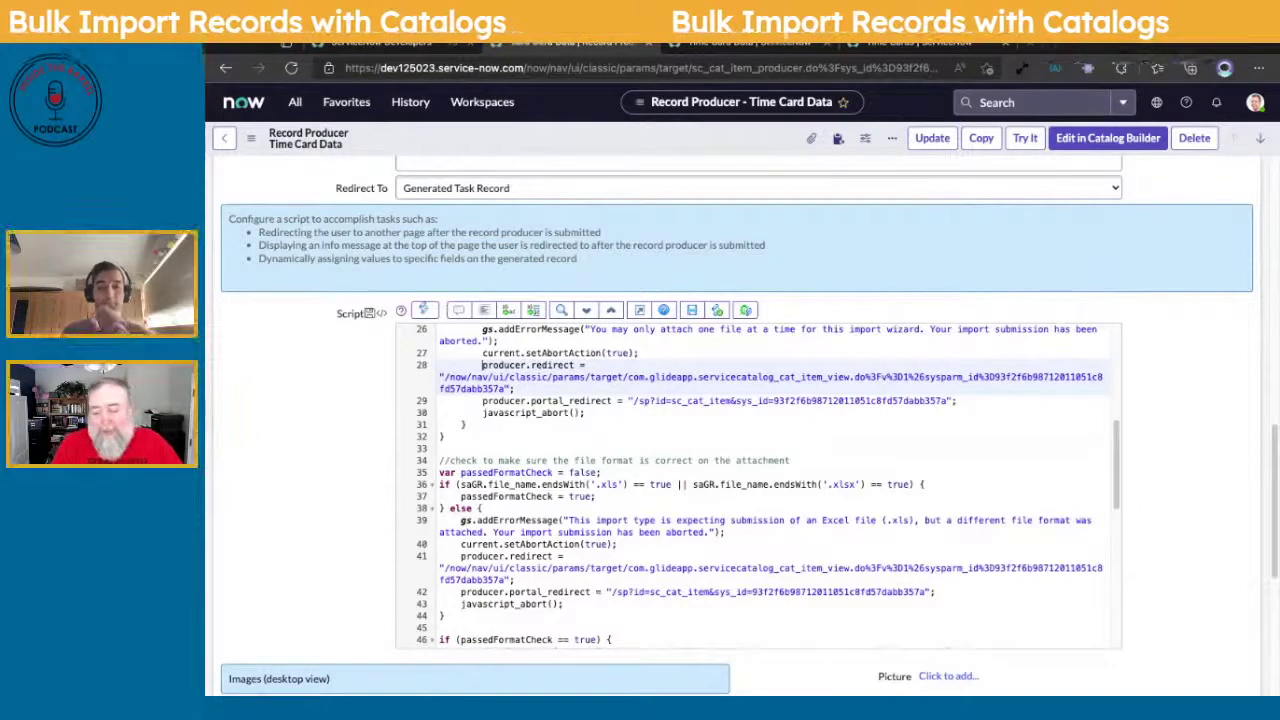
- Examine the script's import set table name and transform map variables, plus the data source field assignments
scroll(758, 487, down, 4)
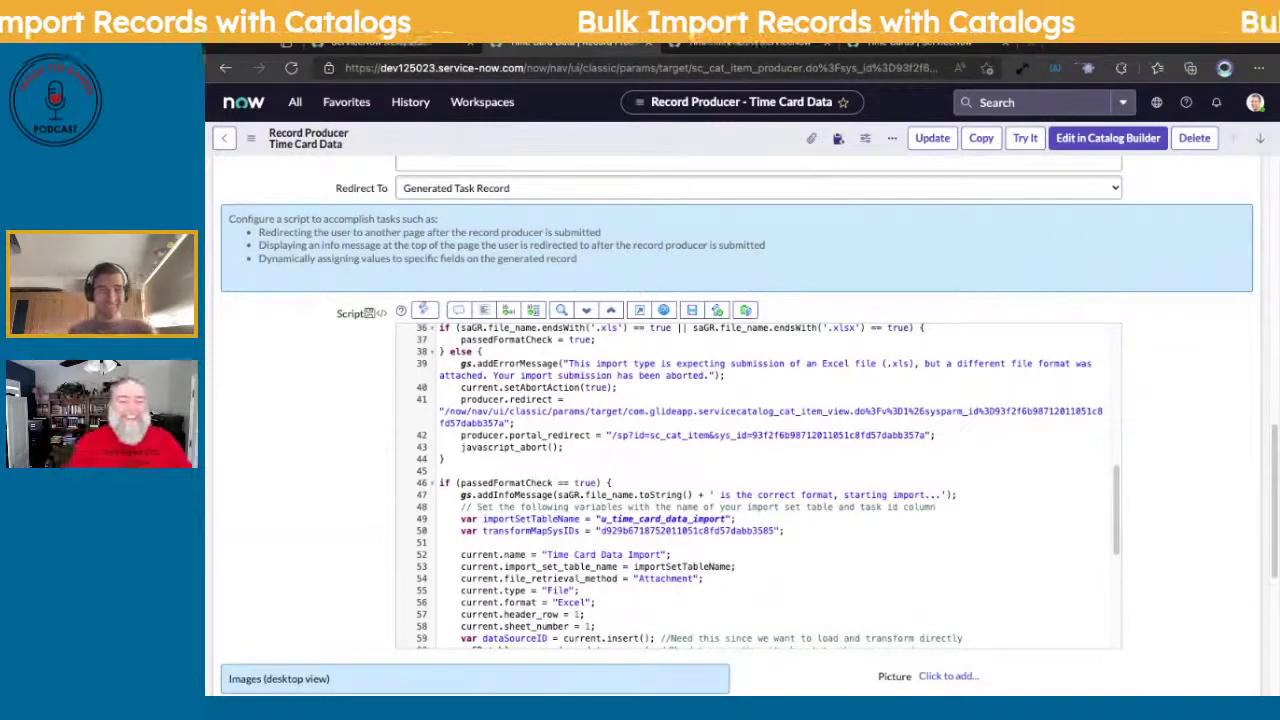
scroll(768, 486, down, 3)
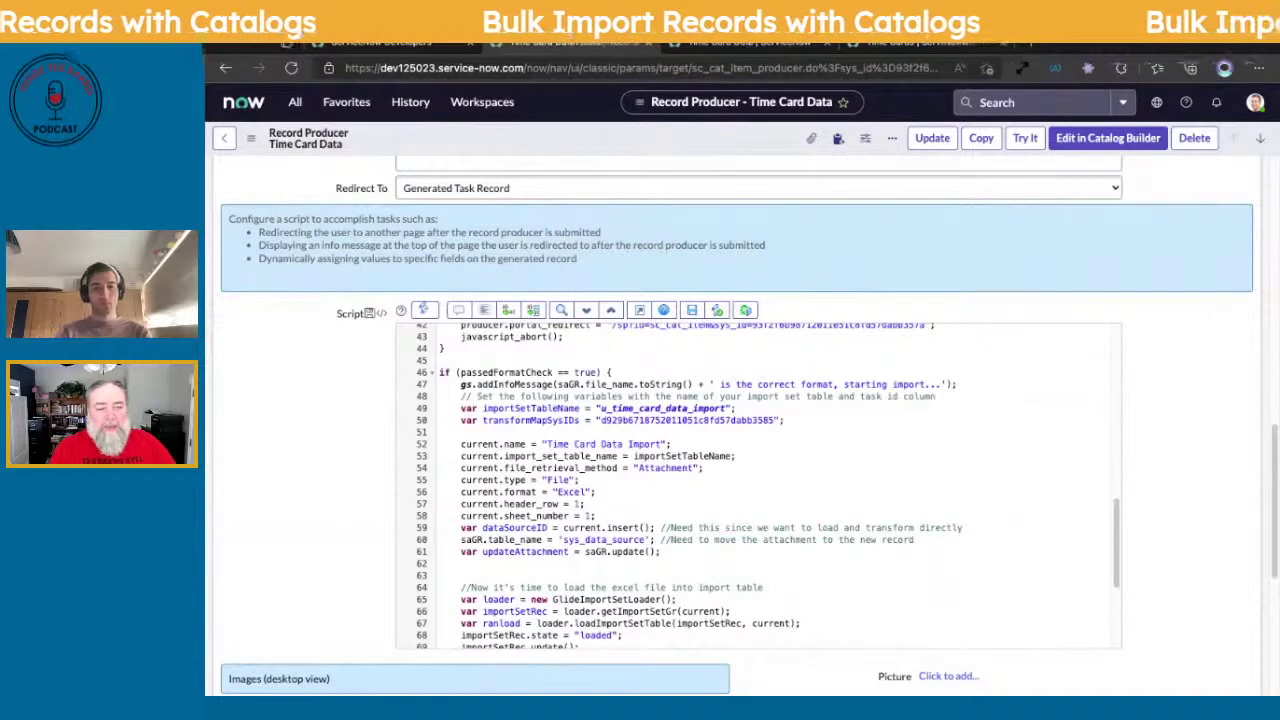
drag(460, 408, 786, 420)
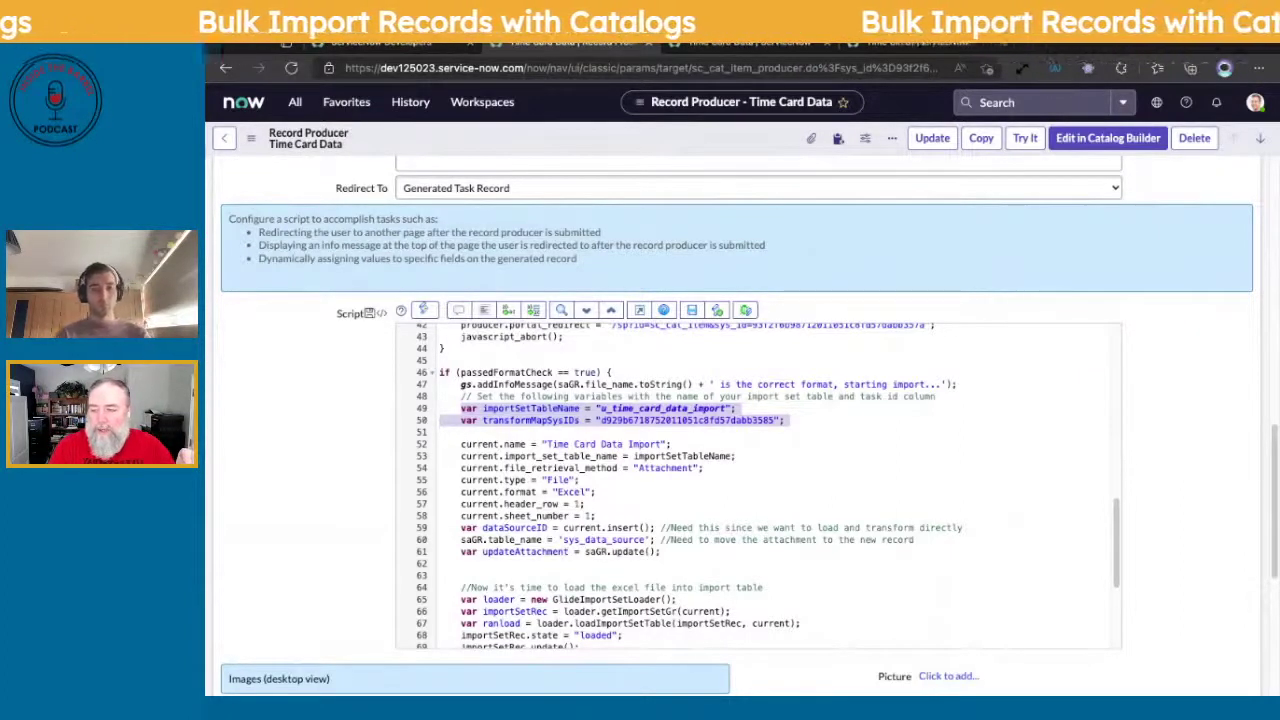
click(603, 420)
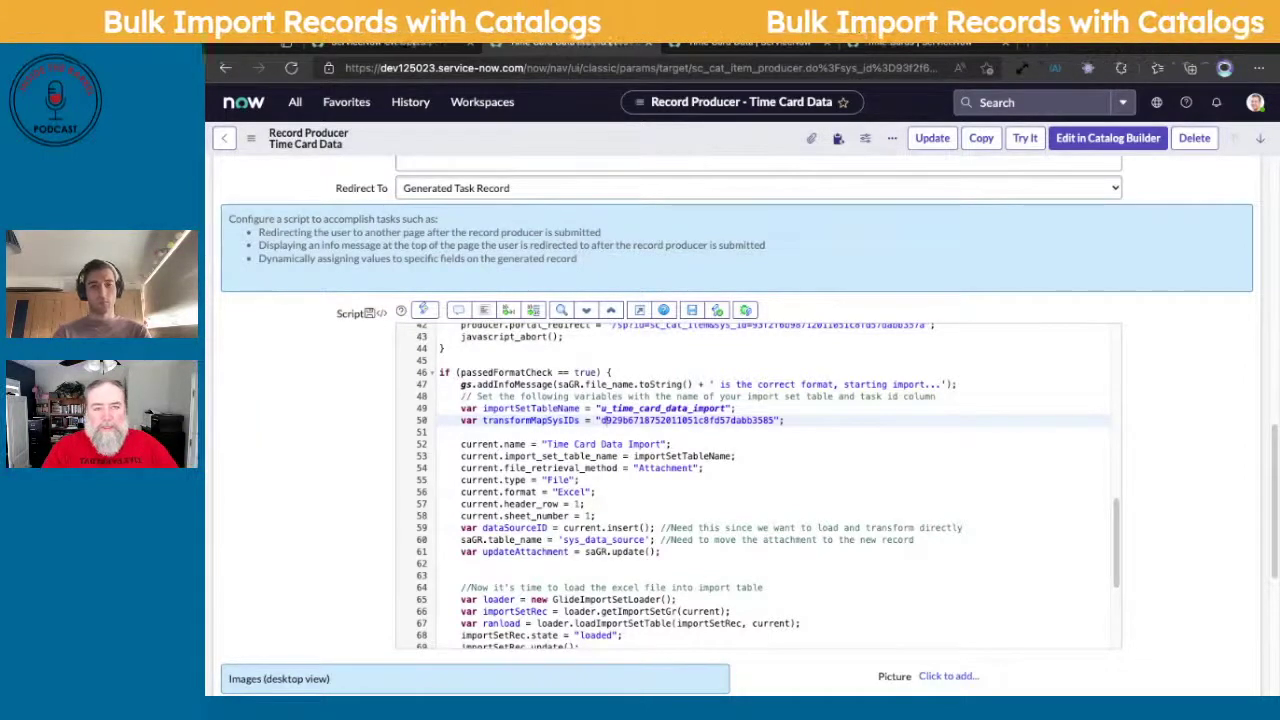
scroll(603, 420, up, 15)
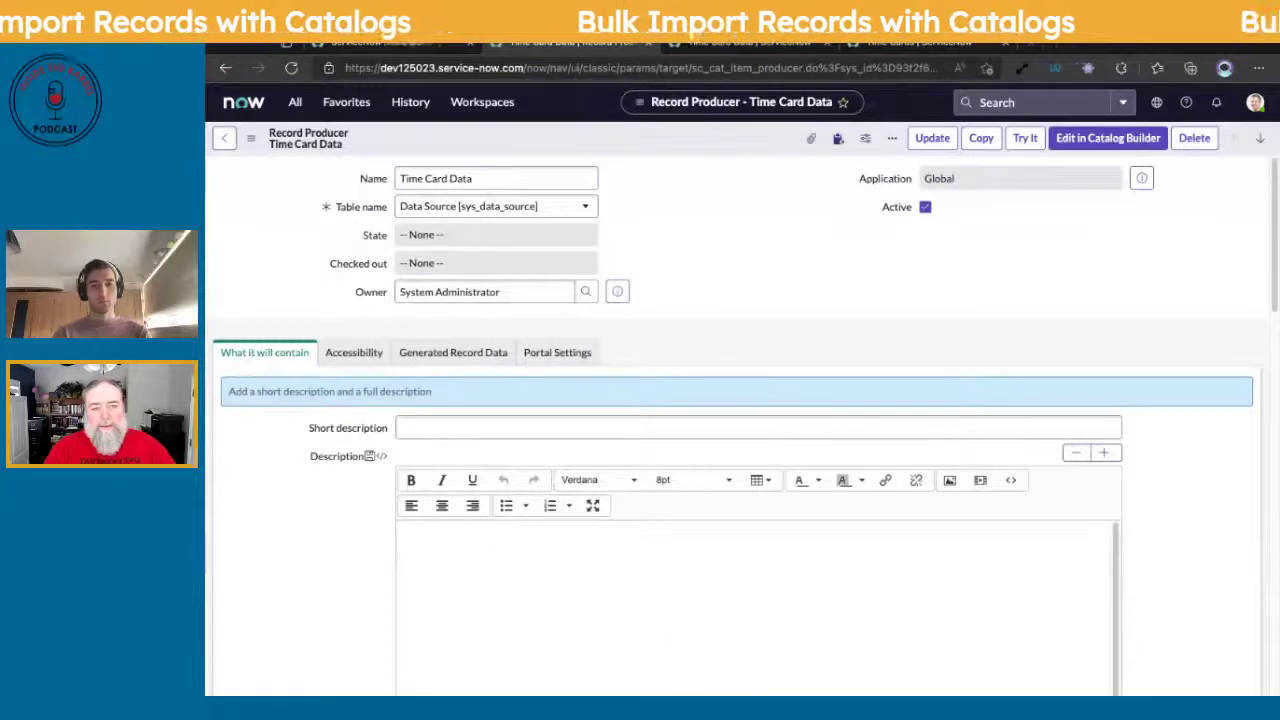
scroll(730, 430, down, 15)
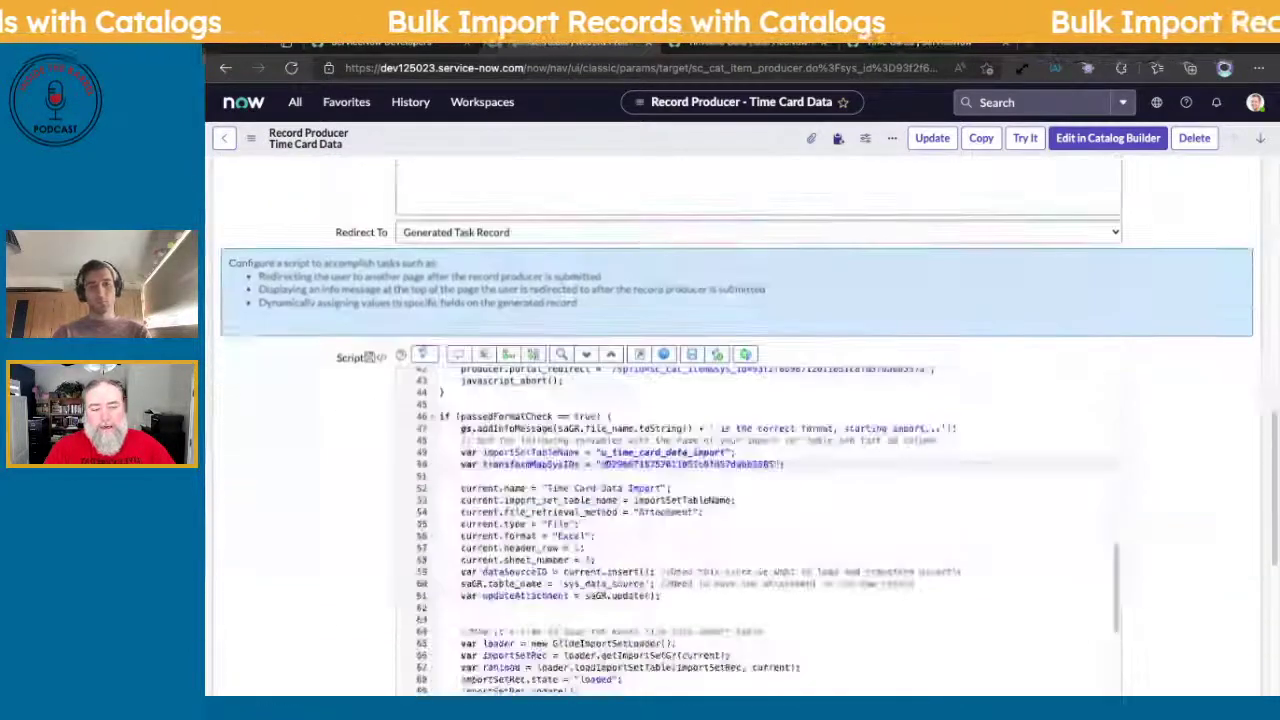
scroll(730, 430, down, 3)
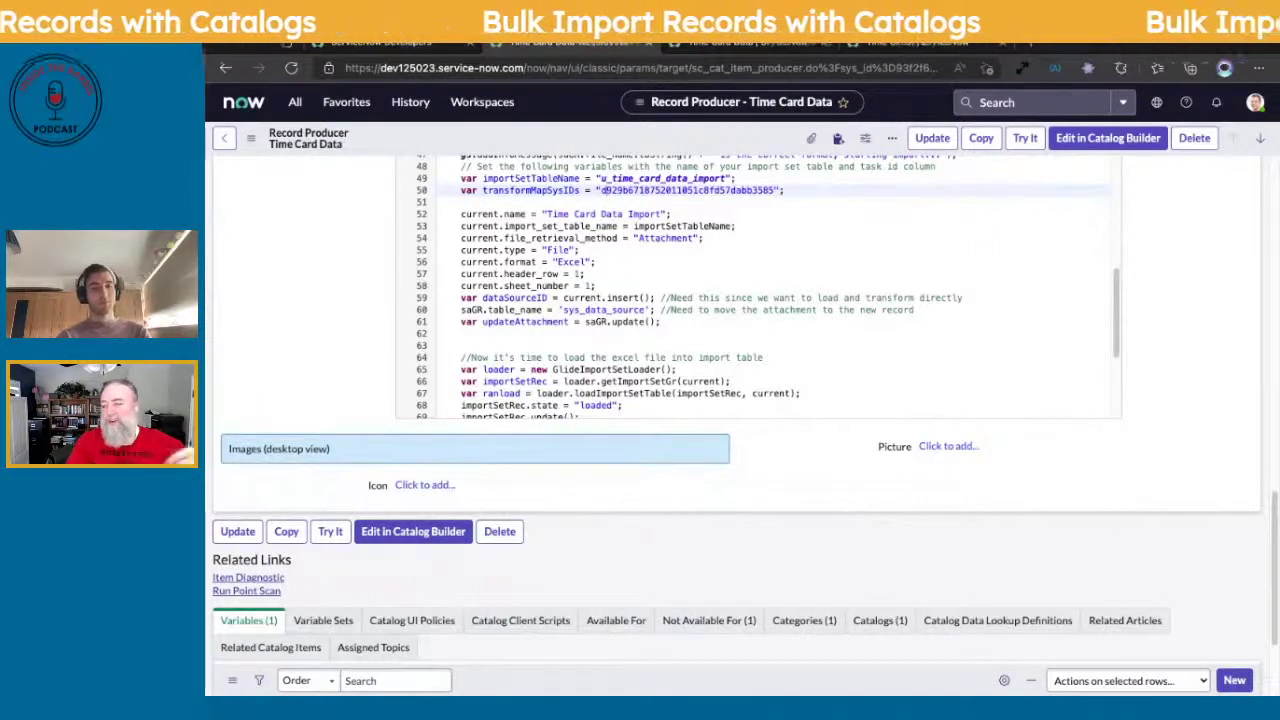
scroll(760, 285, down, 2)
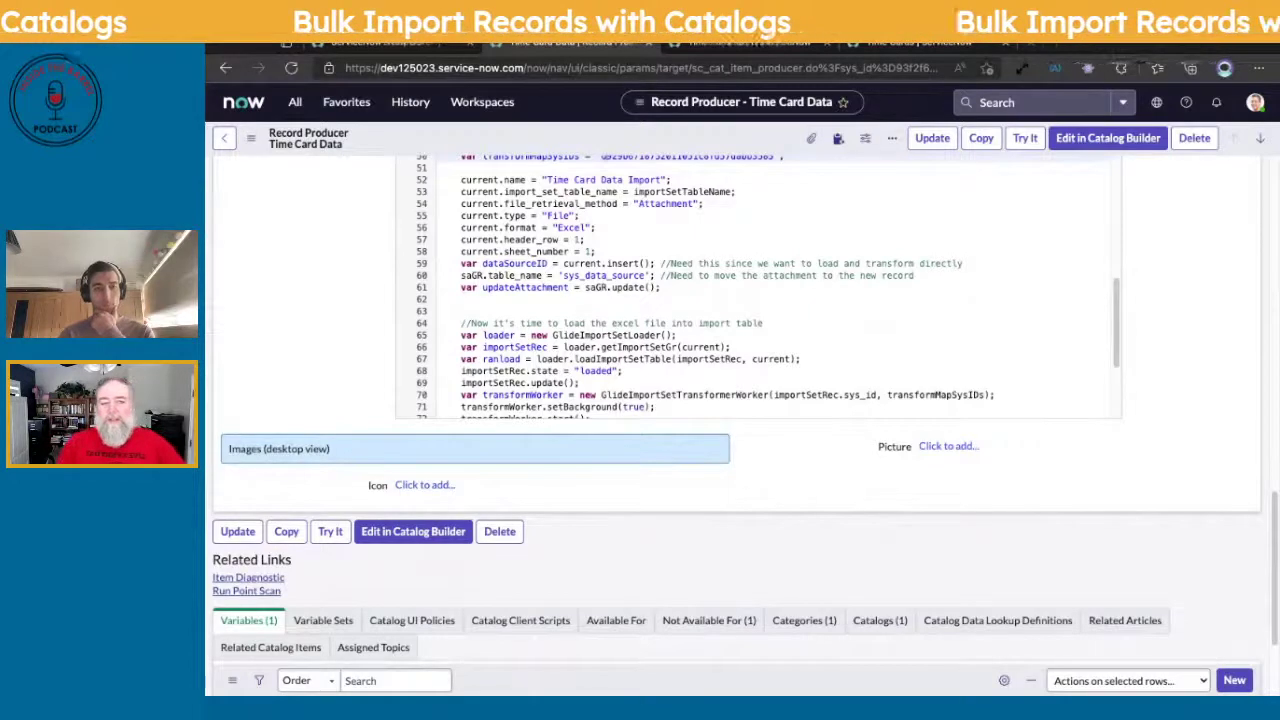
- Review the script lines that move the attachment to the new data source record, along with the code around them
mouse_move(461, 275)
mouse_down()
mouse_move(614, 275)
mouse_move(460, 287)
mouse_up()
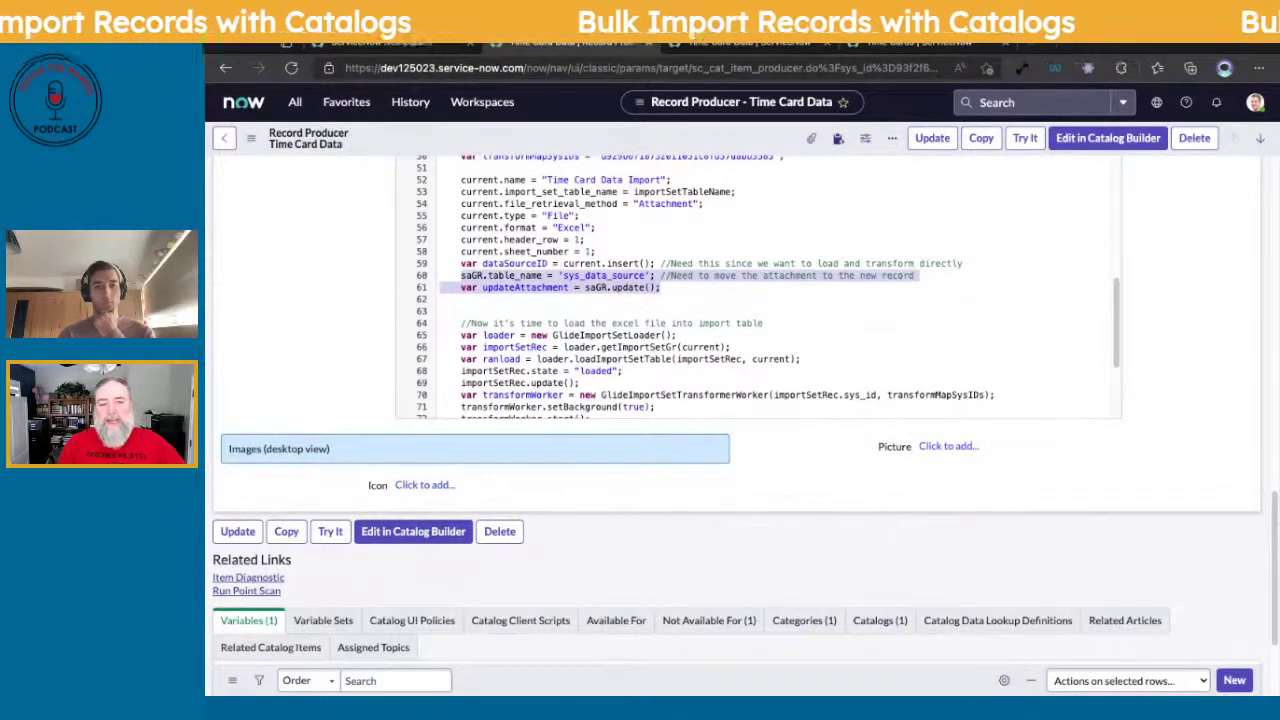
scroll(760, 290, up, 10)
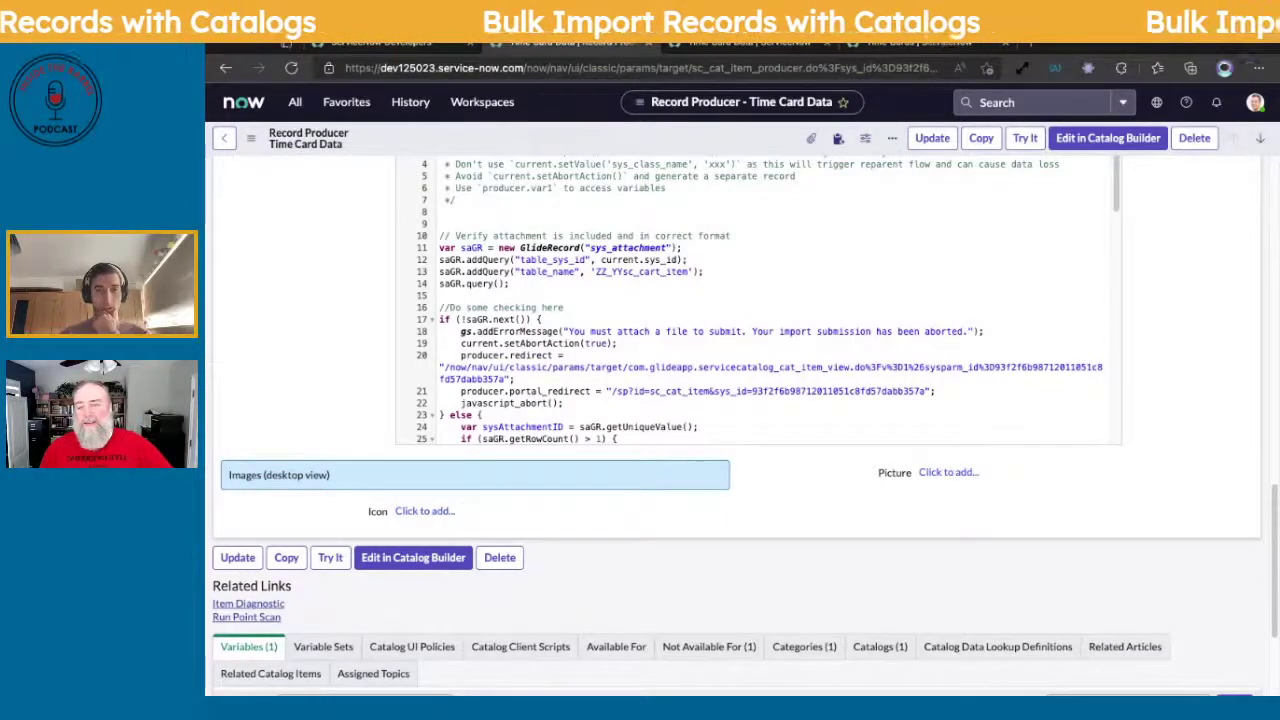
scroll(760, 300, down, 2)
scroll(760, 300, down, 3)
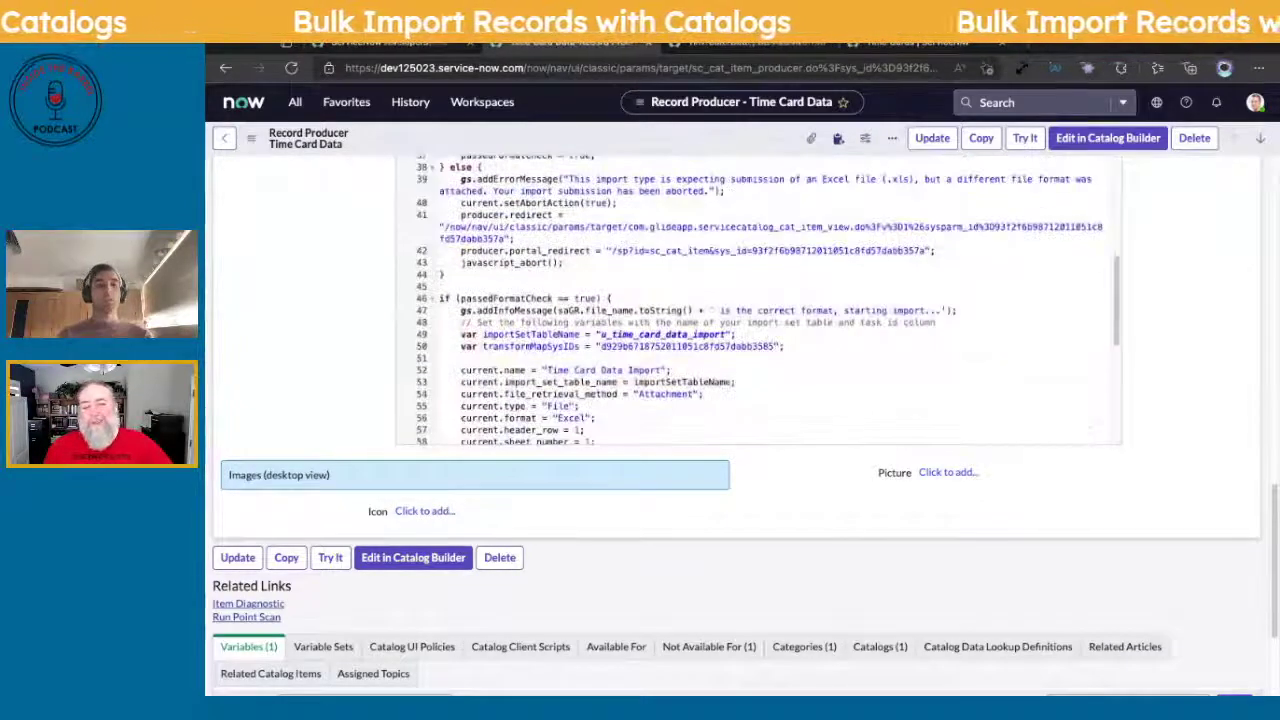
scroll(760, 300, down, 1)
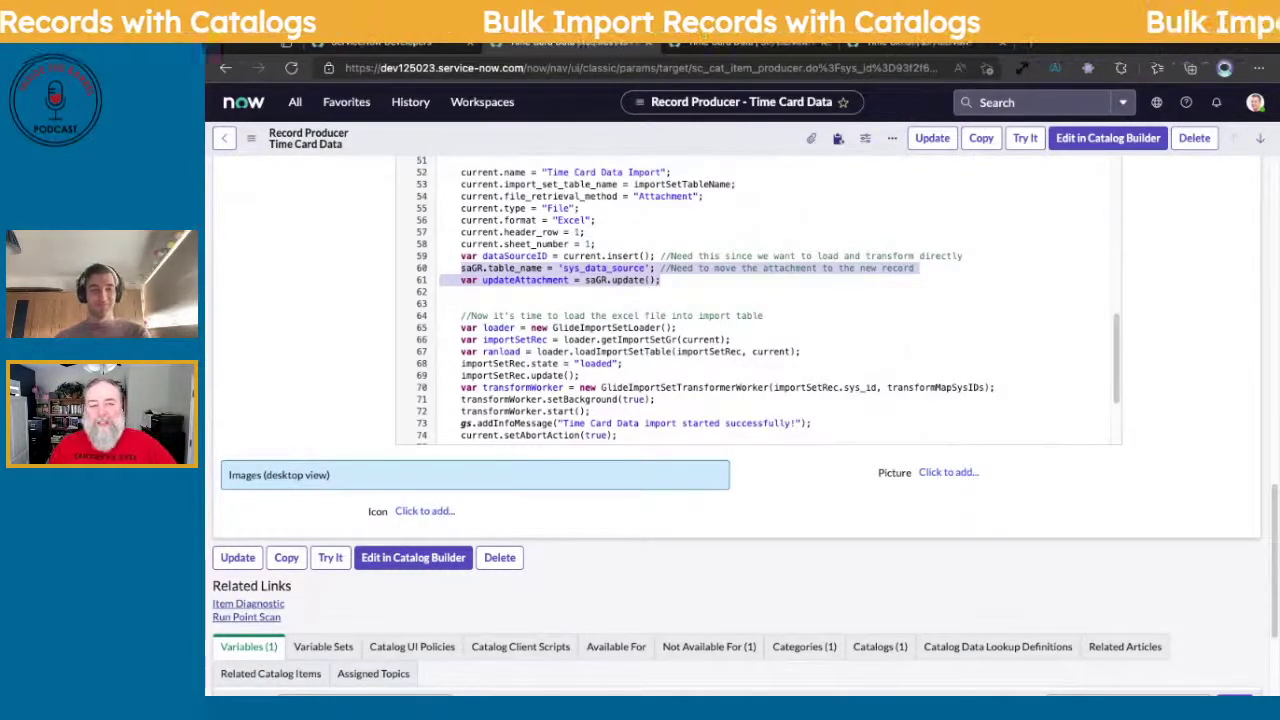
scroll(758, 300, down, 1)
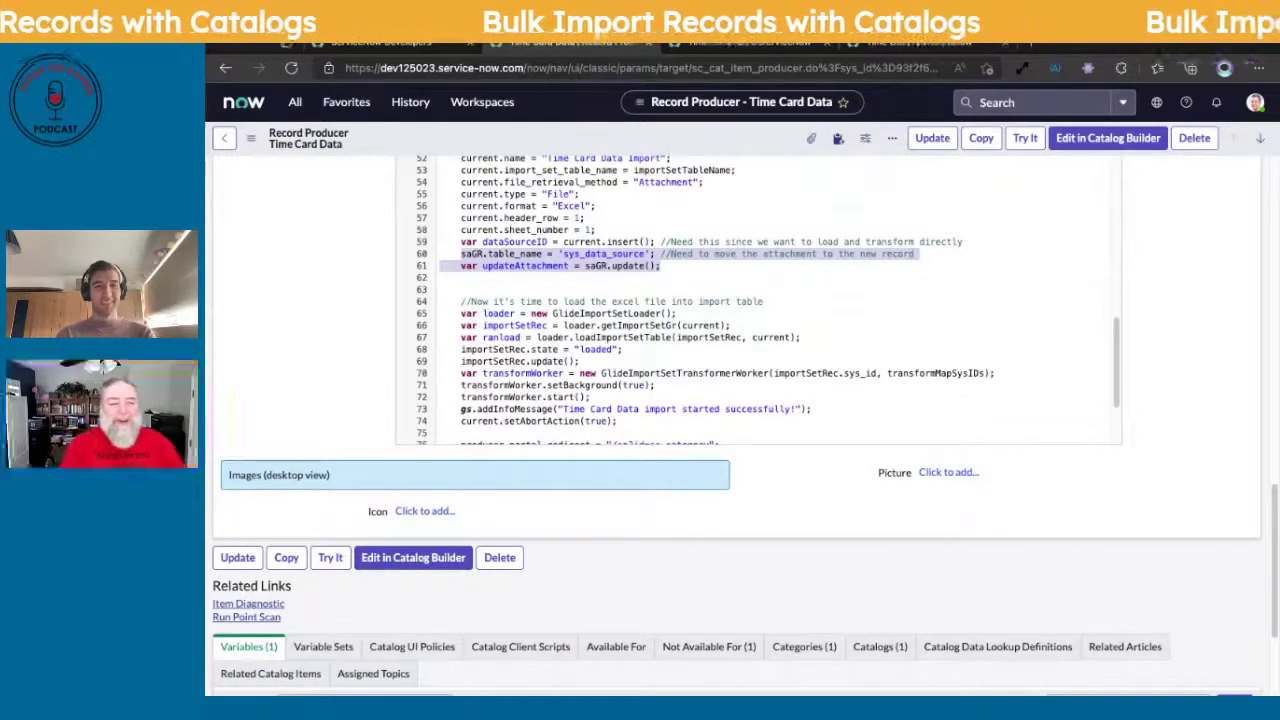
- Examine the script's GlideImportSetLoader section and the import set update and transform code that follows it
drag(552, 313, 661, 313)
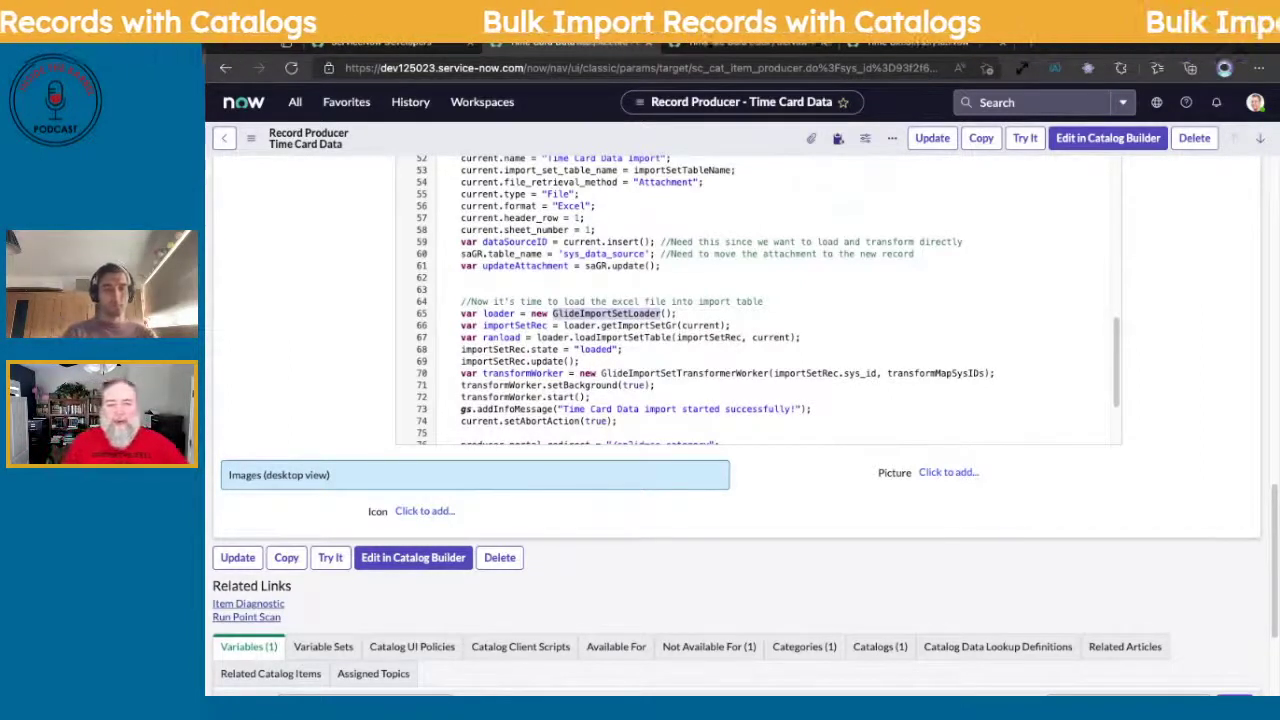
click(580, 361)
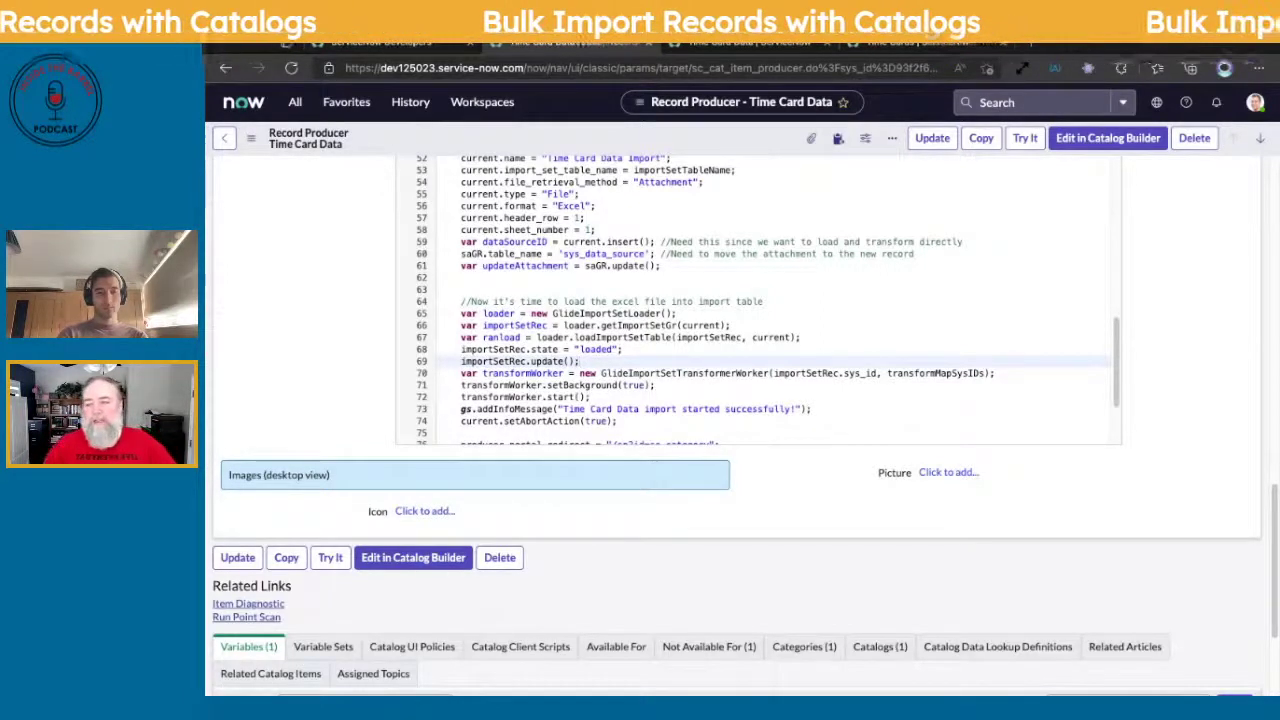
scroll(760, 300, down, 2)
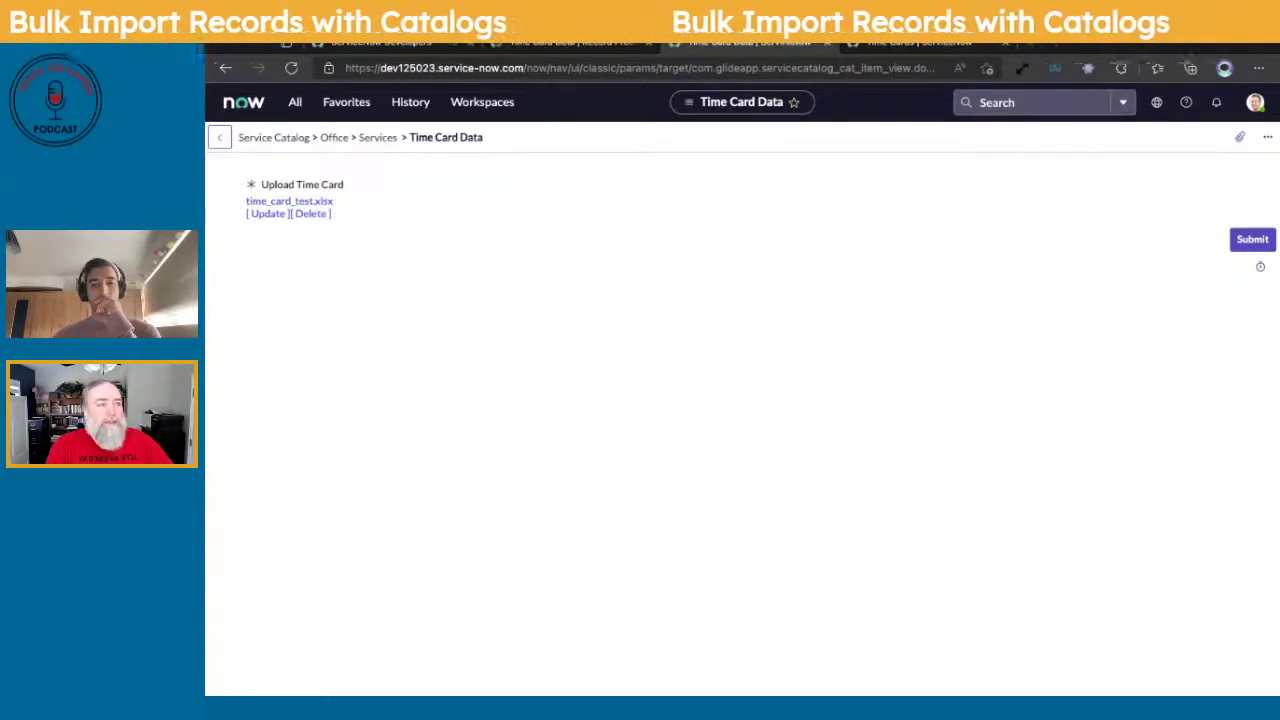
- Submit the Time Card Data catalog form with time_card_test.xlsx attached as the time card upload
click(1236, 244)
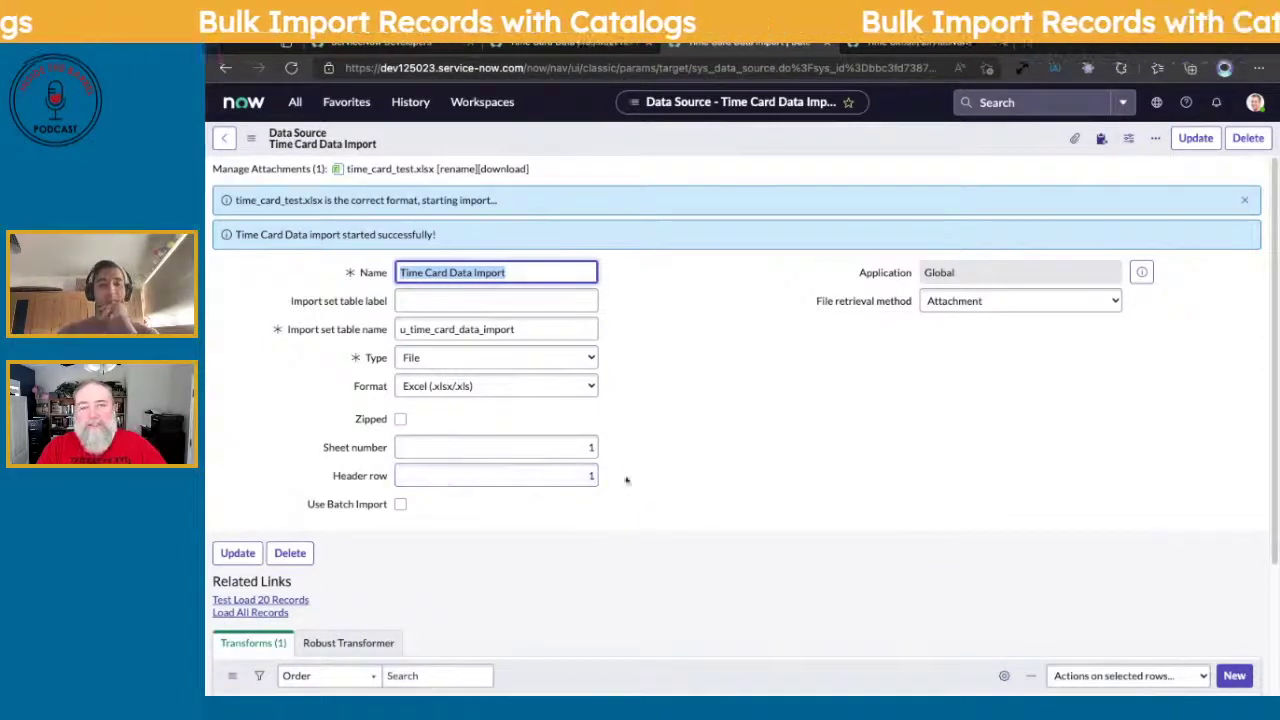
- Refresh the Time Cards list and open the newly imported time card with no task
click(880, 44)
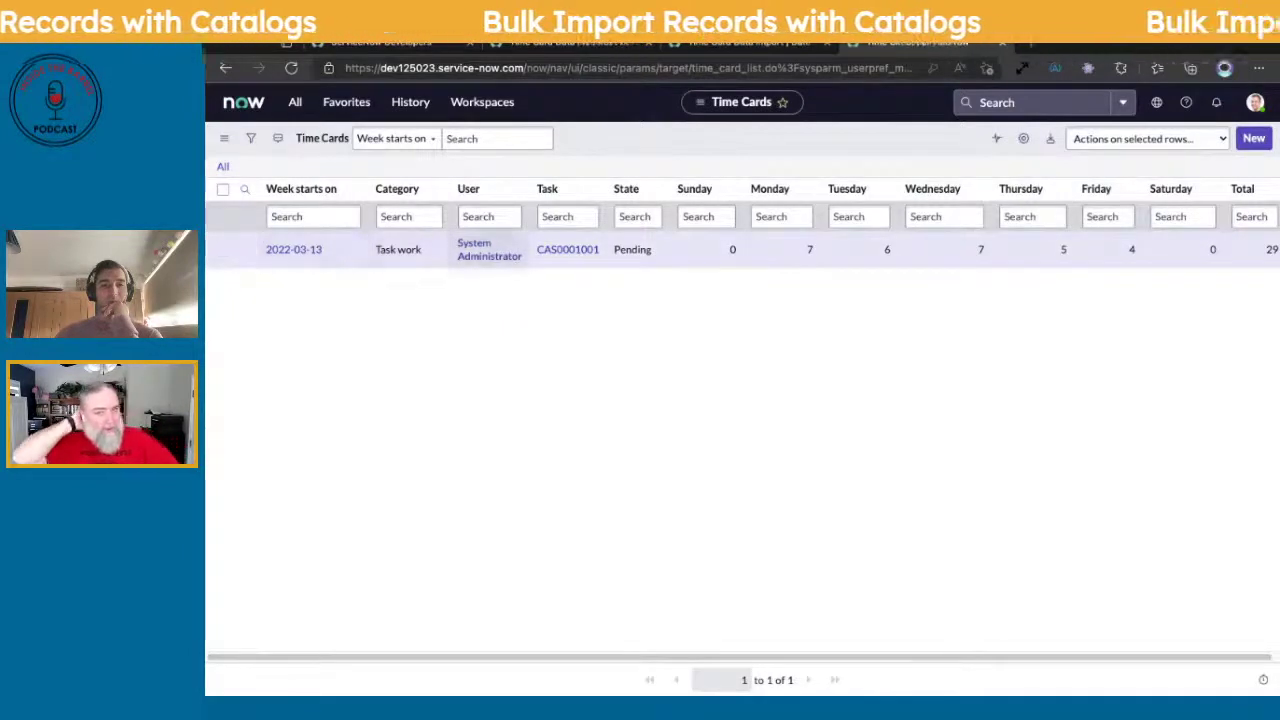
right_click(602, 140)
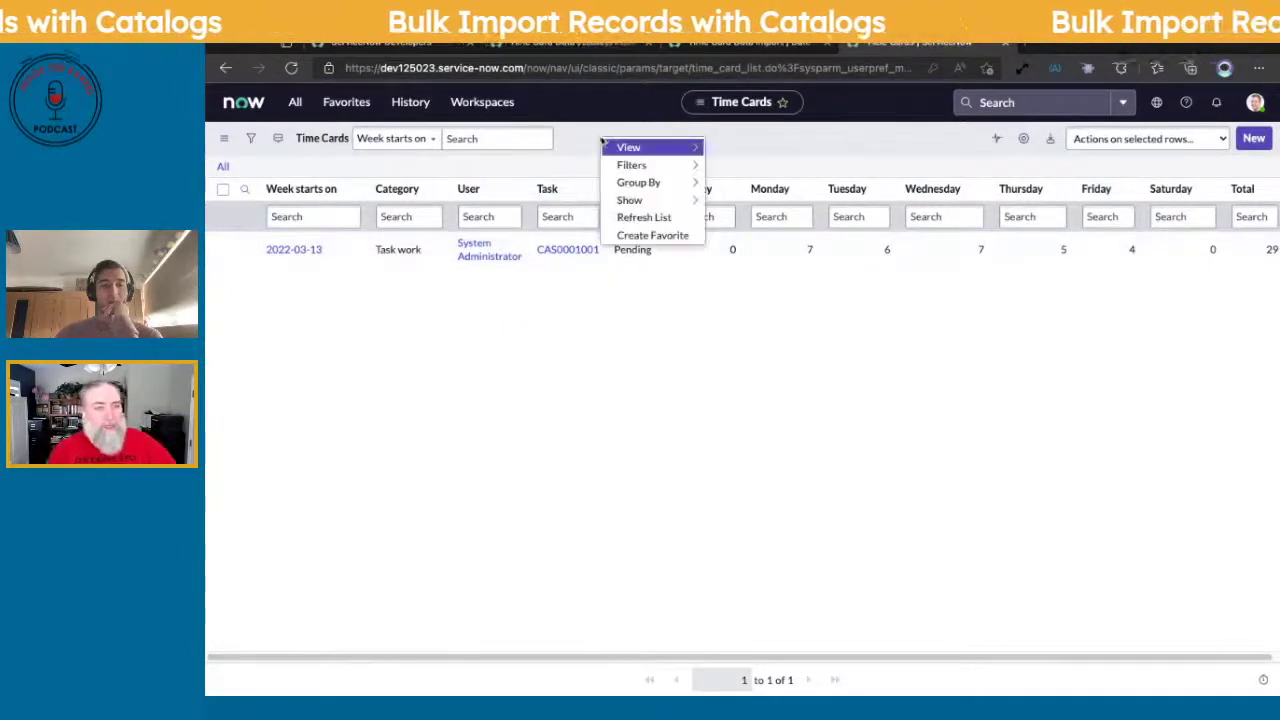
click(644, 217)
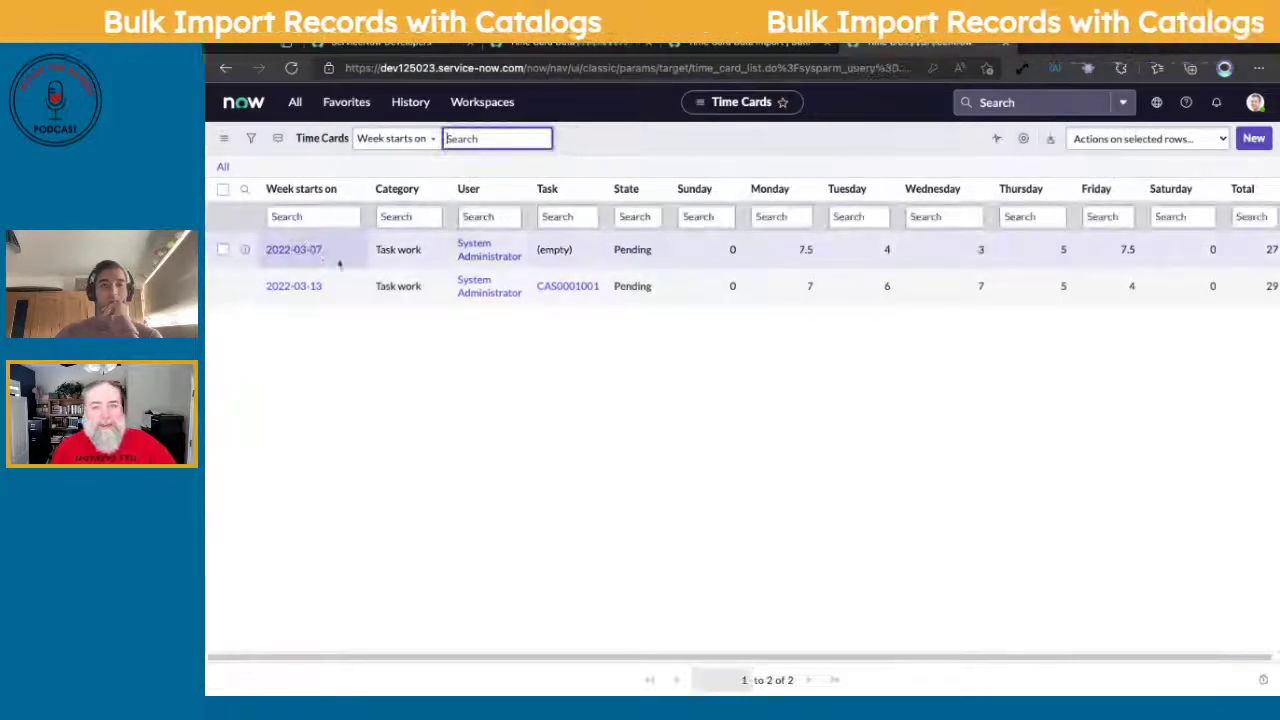
click(294, 251)
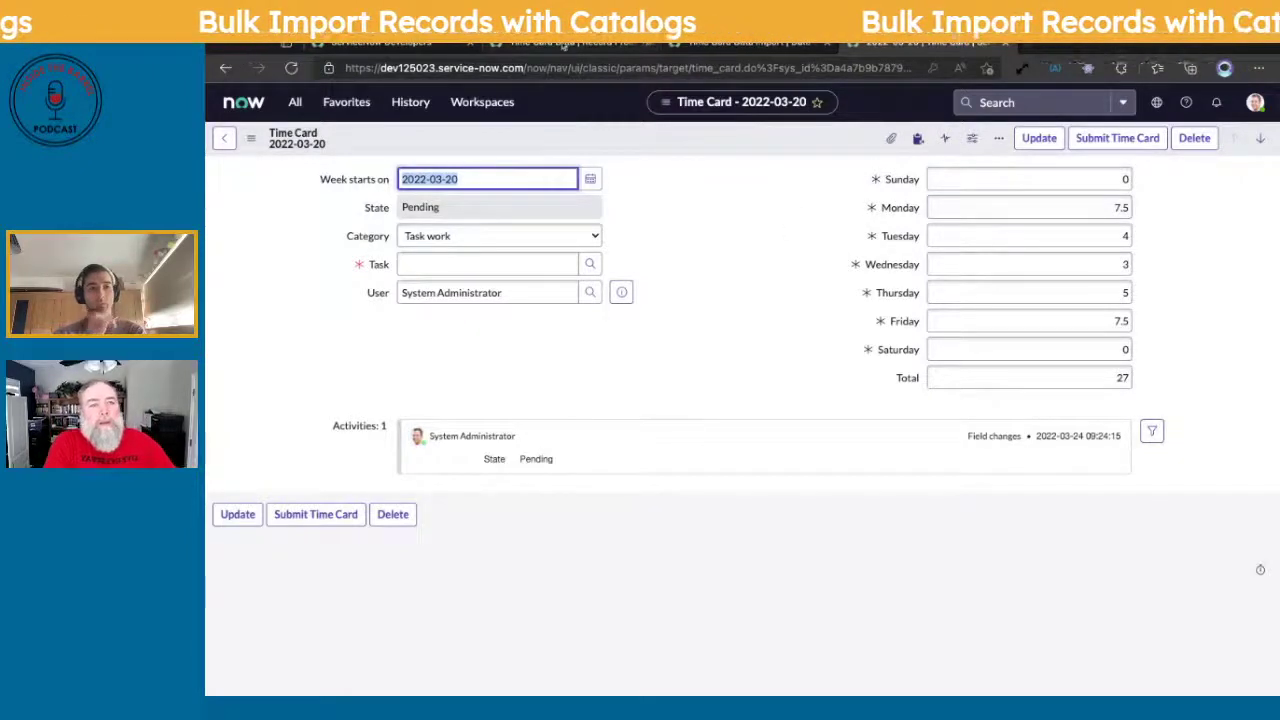
- Leave the time card and open the Data Sources list under System Import Sets, filtering the navigator for "import"
click(563, 45)
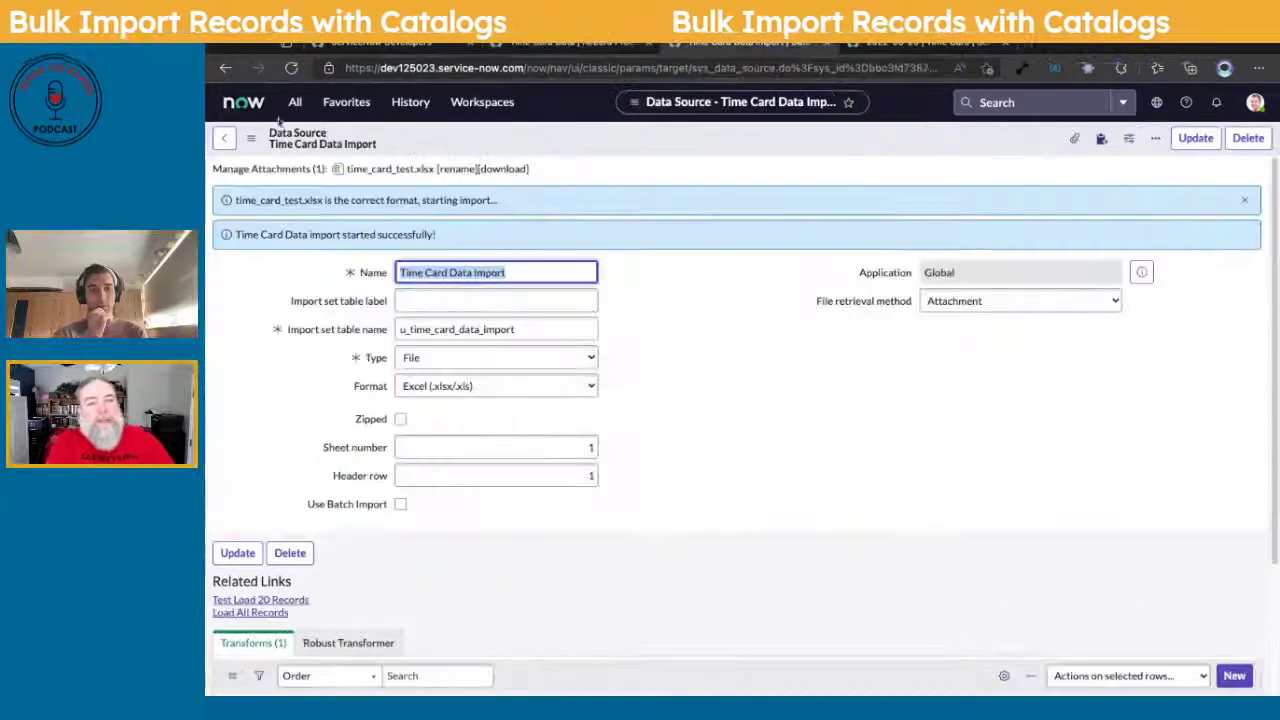
click(295, 102)
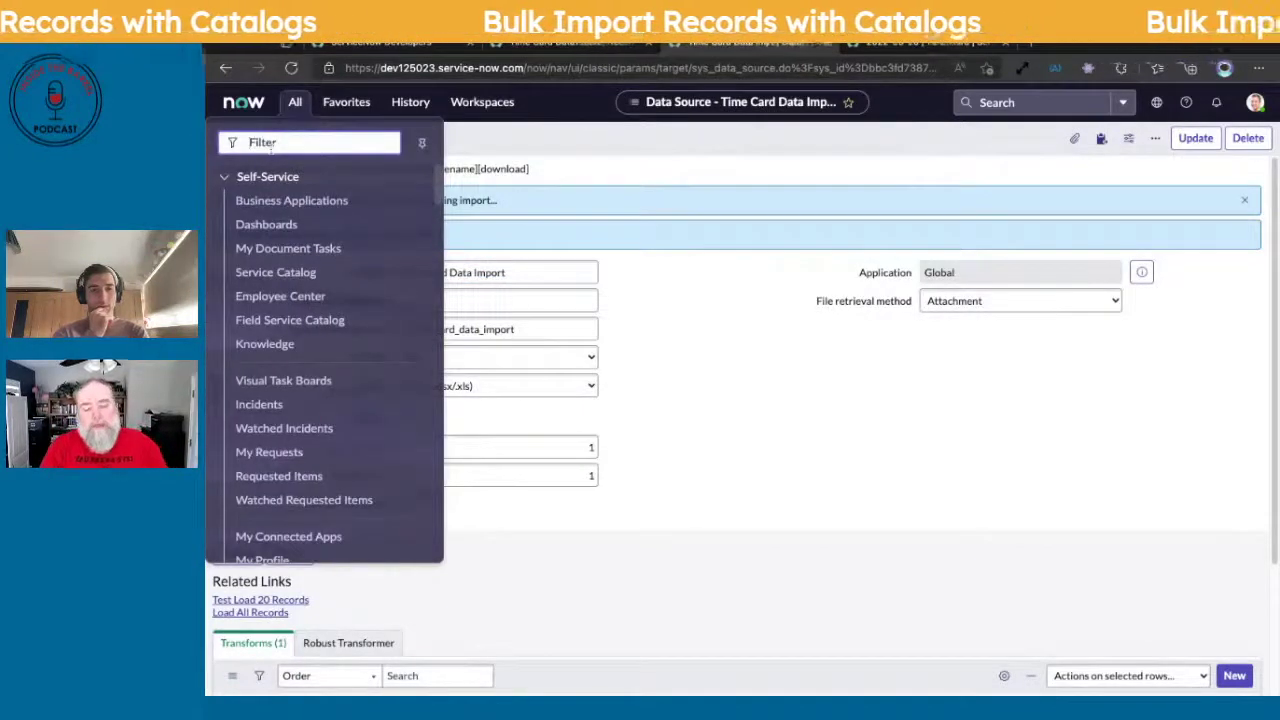
text(import)
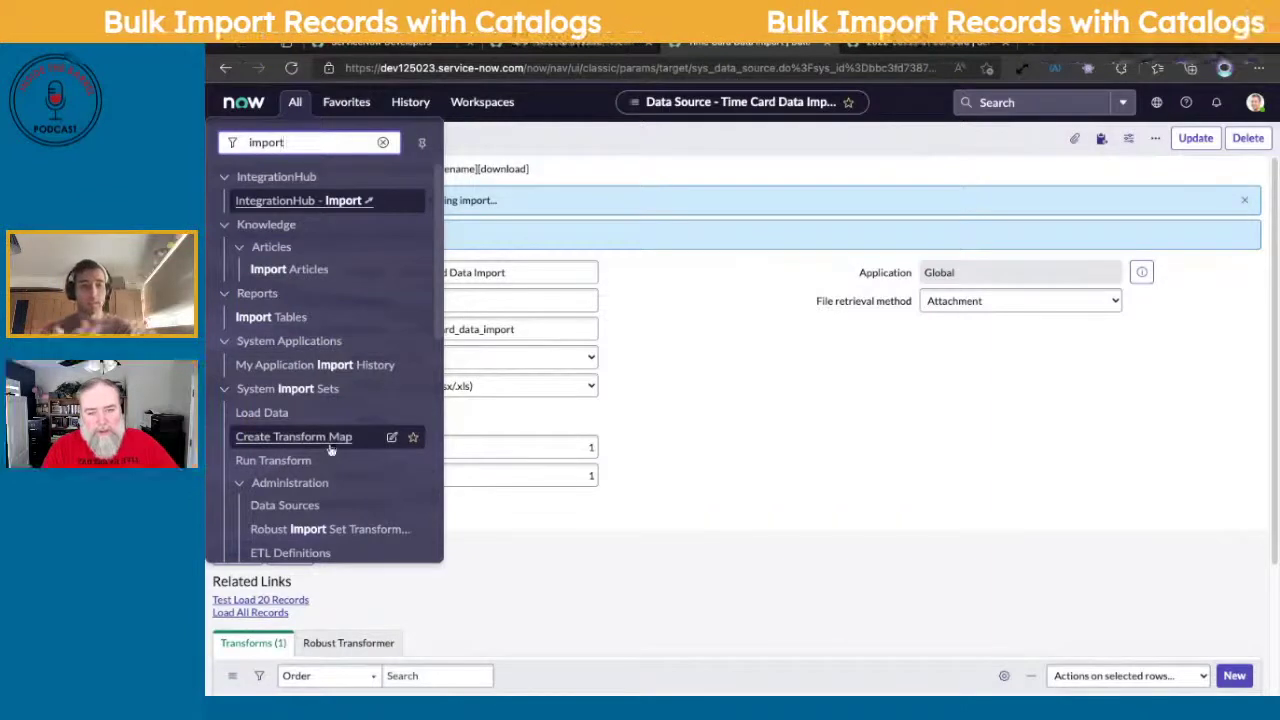
scroll(285, 465, down, 1)
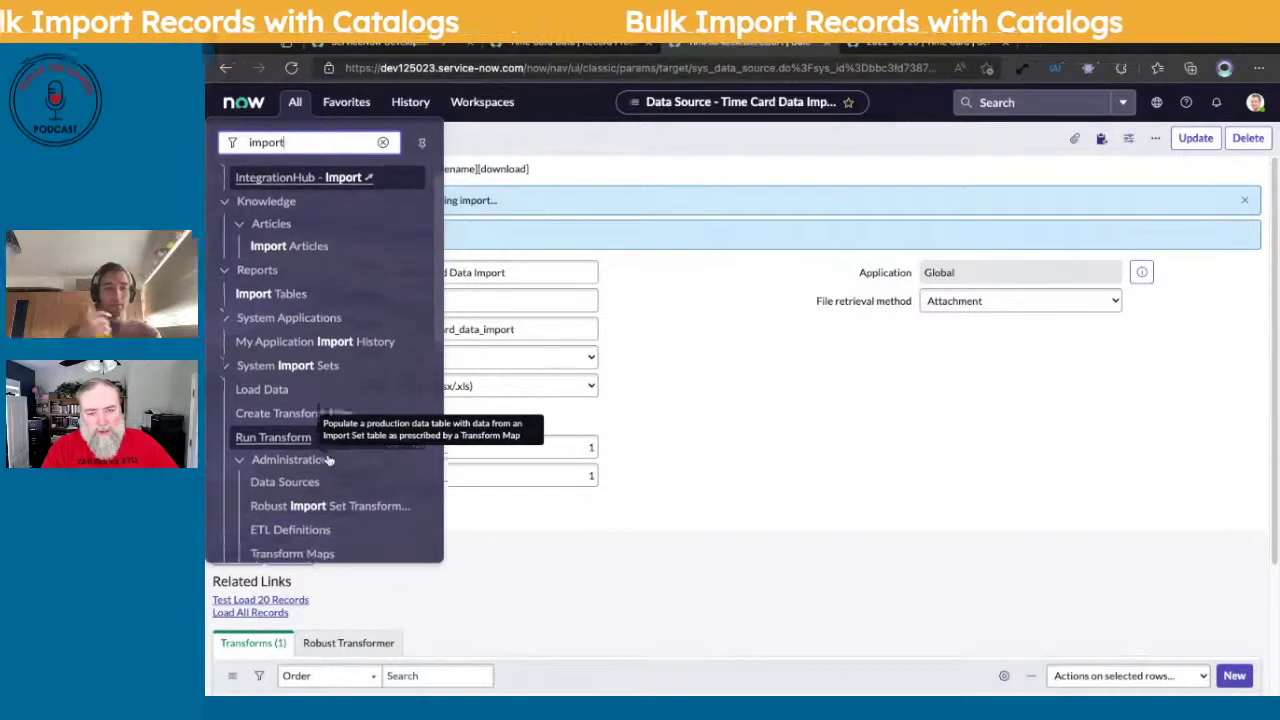
click(280, 475)
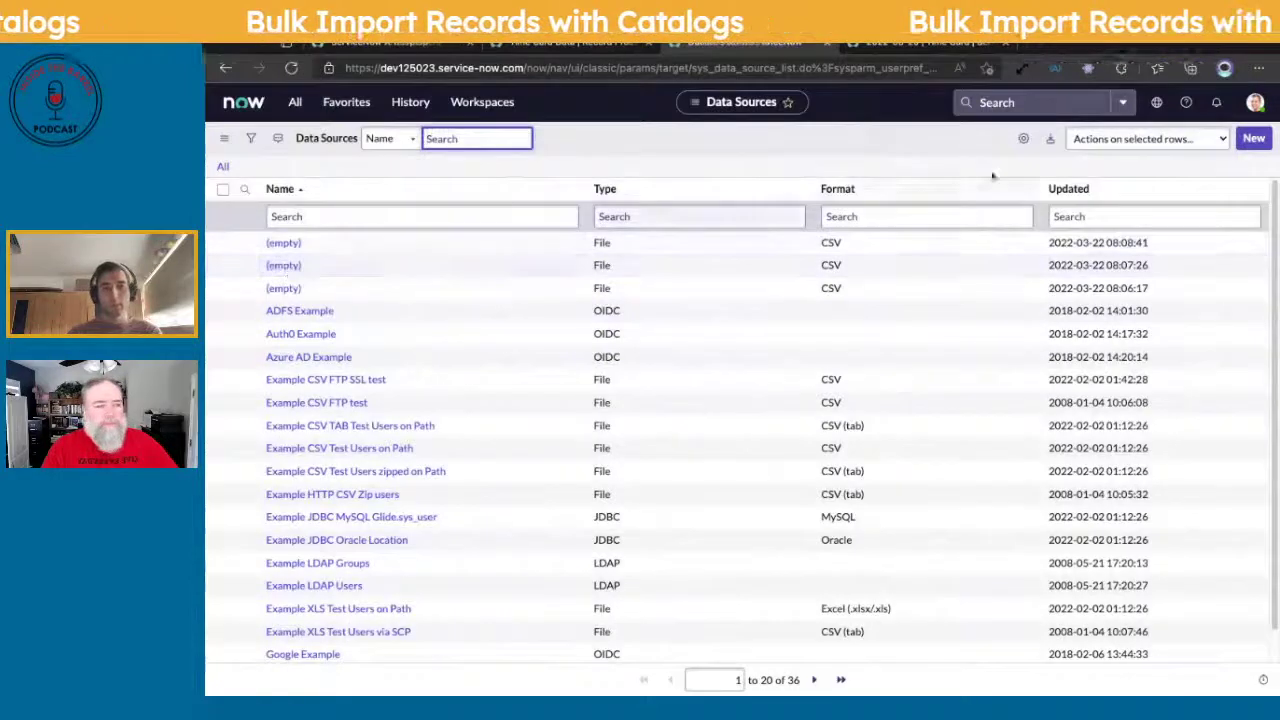
- Sort the data sources by most recently updated, view the newest Time Card Data Import record and return to the list
click(1066, 189)
click(323, 243)
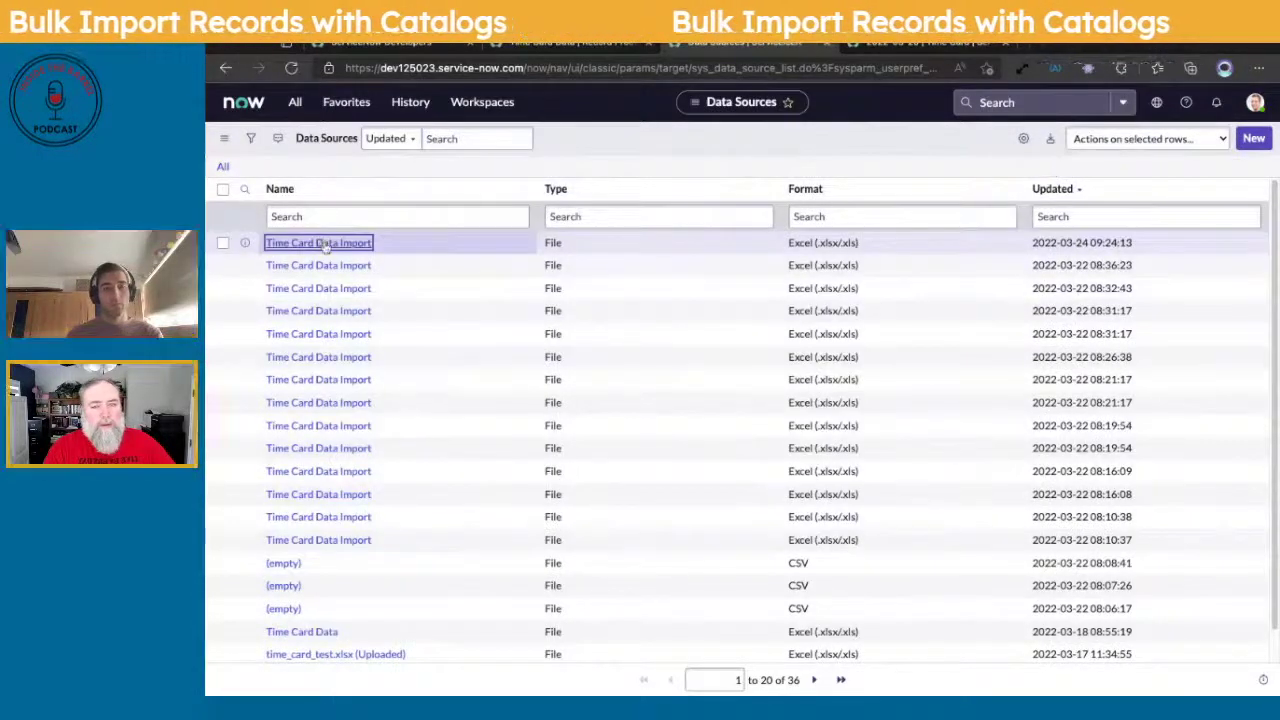
click(225, 68)
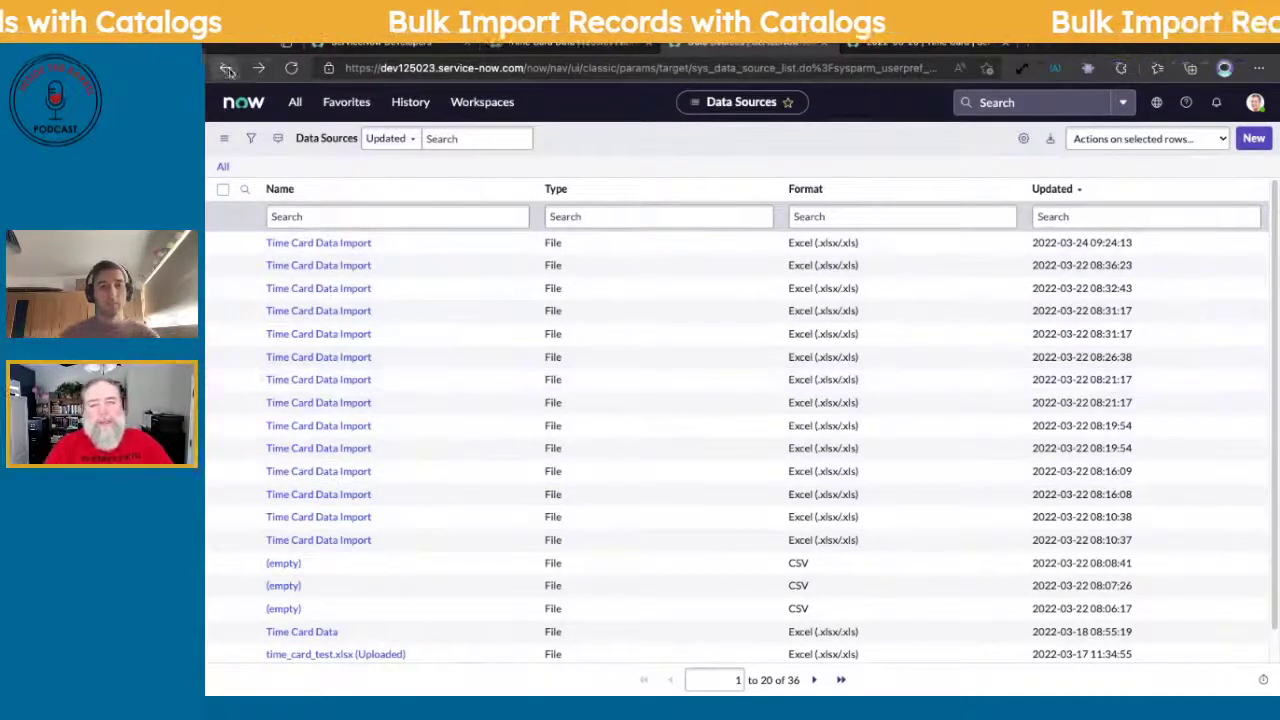
- Open the most recently loaded import set from the Import Sets list, sorted by latest Load completed date
click(295, 102)
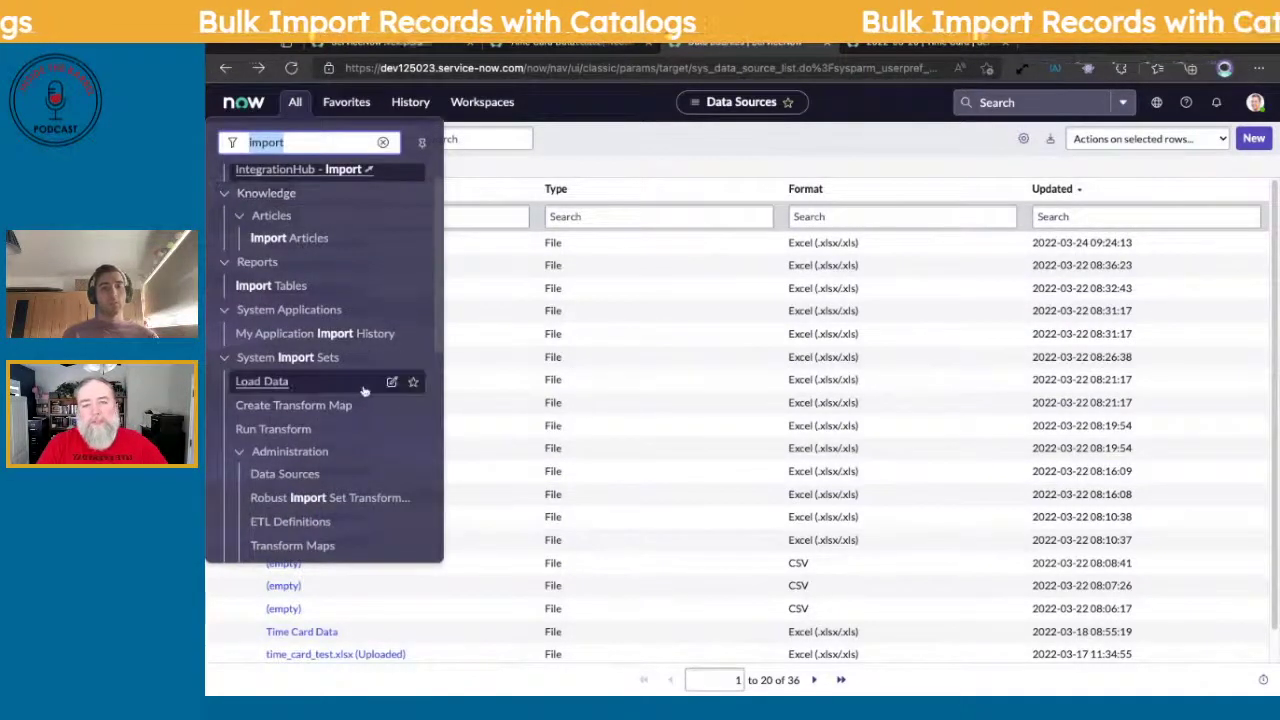
scroll(353, 472, down, 1)
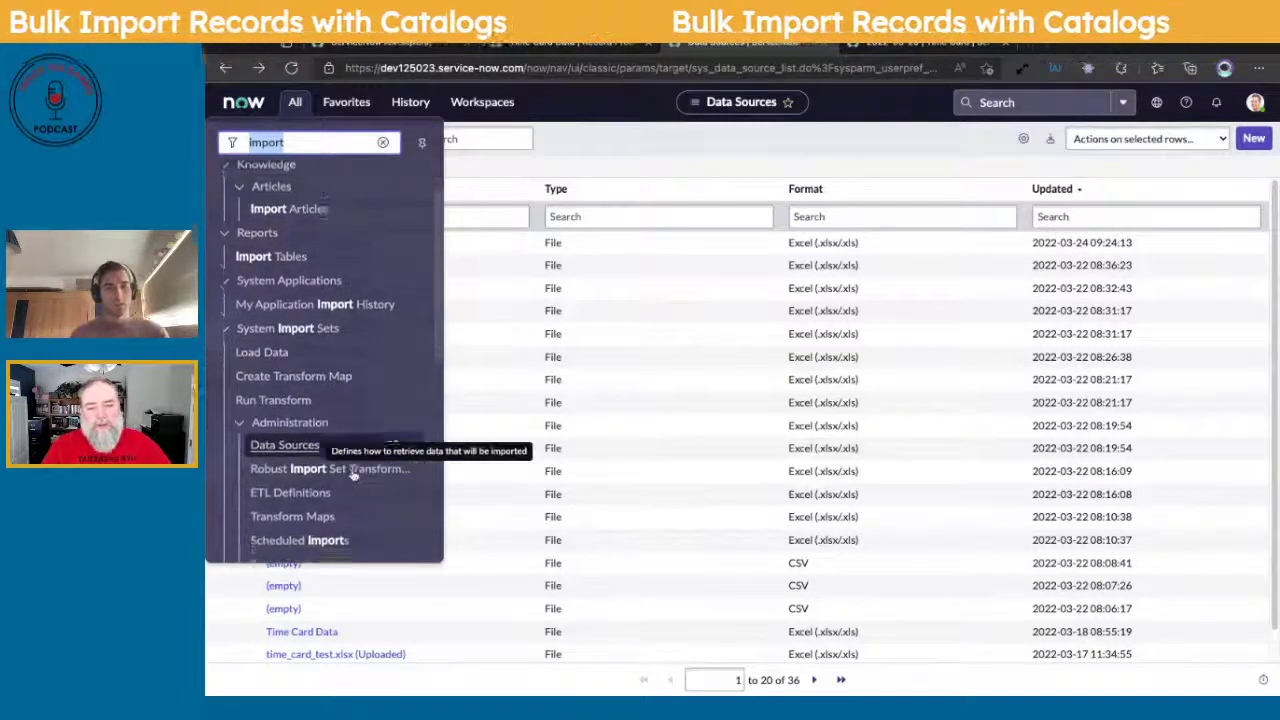
scroll(353, 472, down, 5)
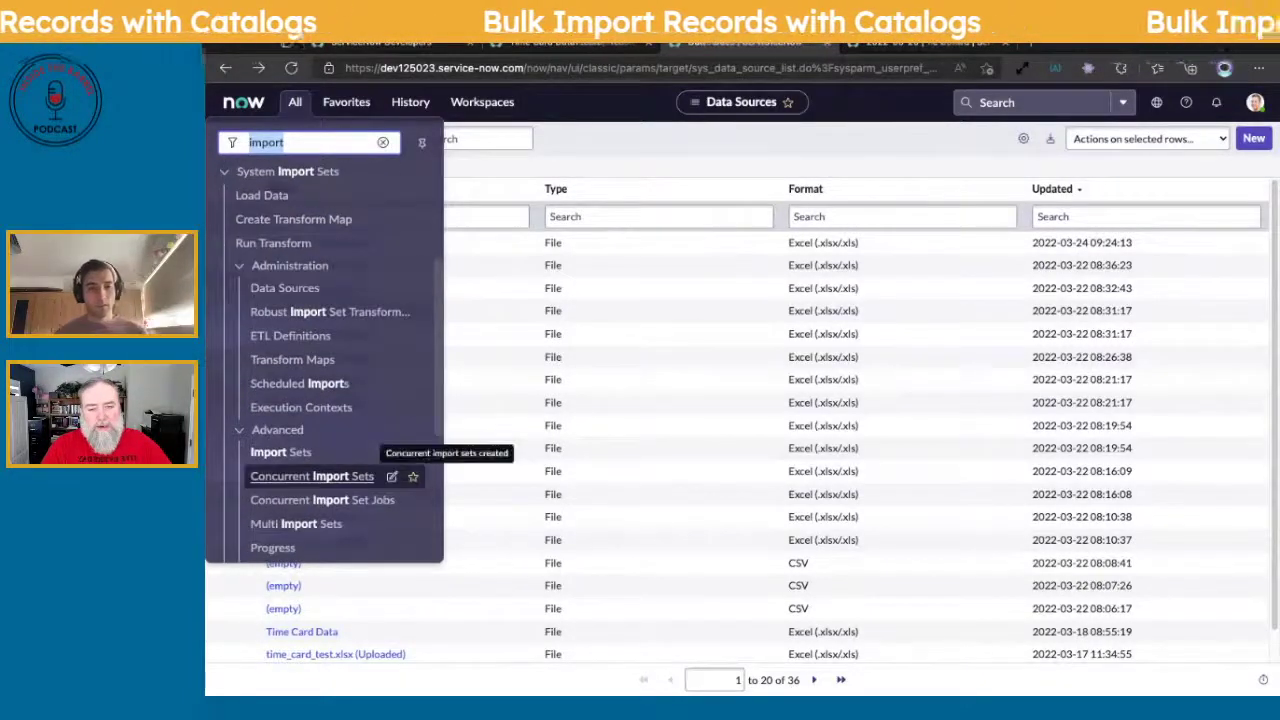
scroll(353, 472, down, 3)
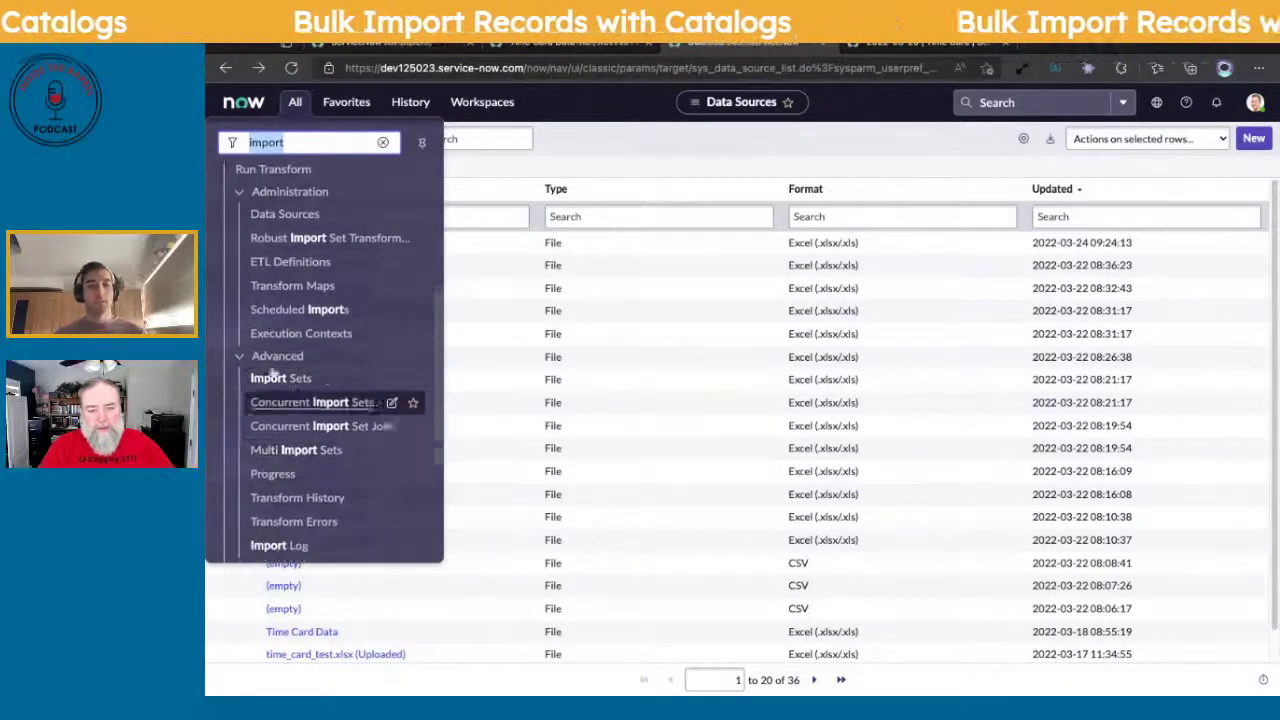
click(271, 379)
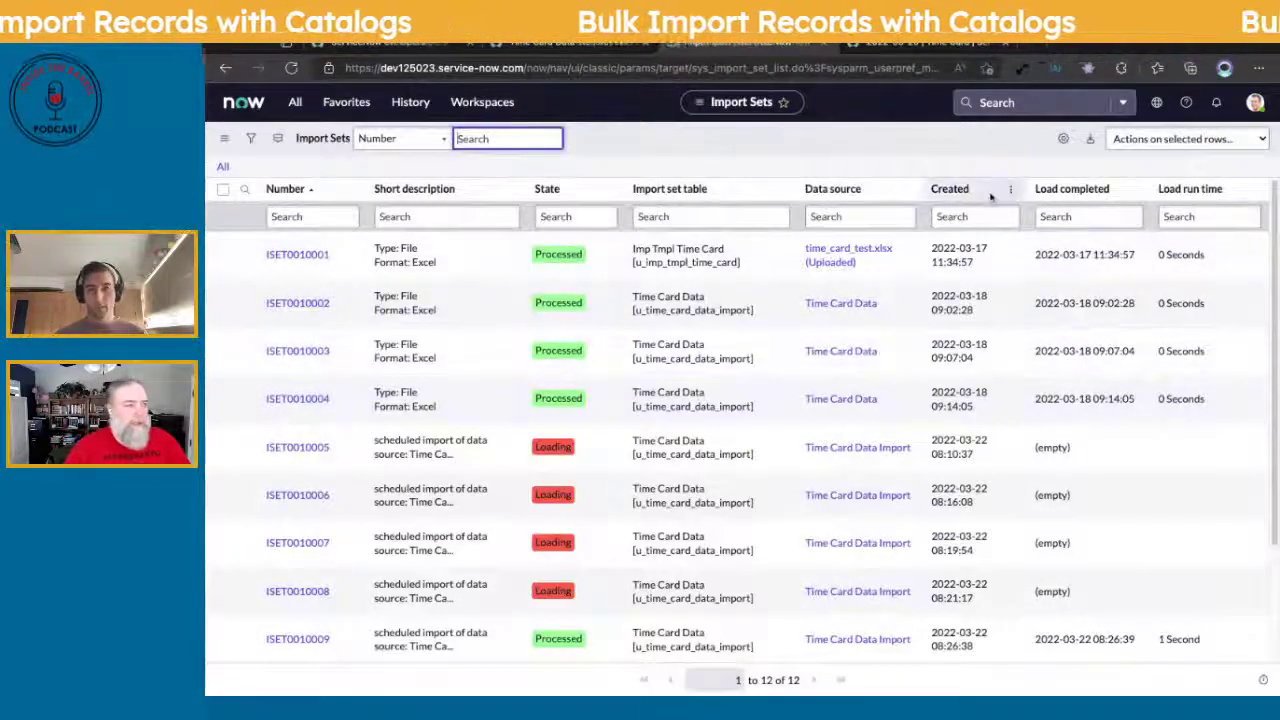
click(1049, 192)
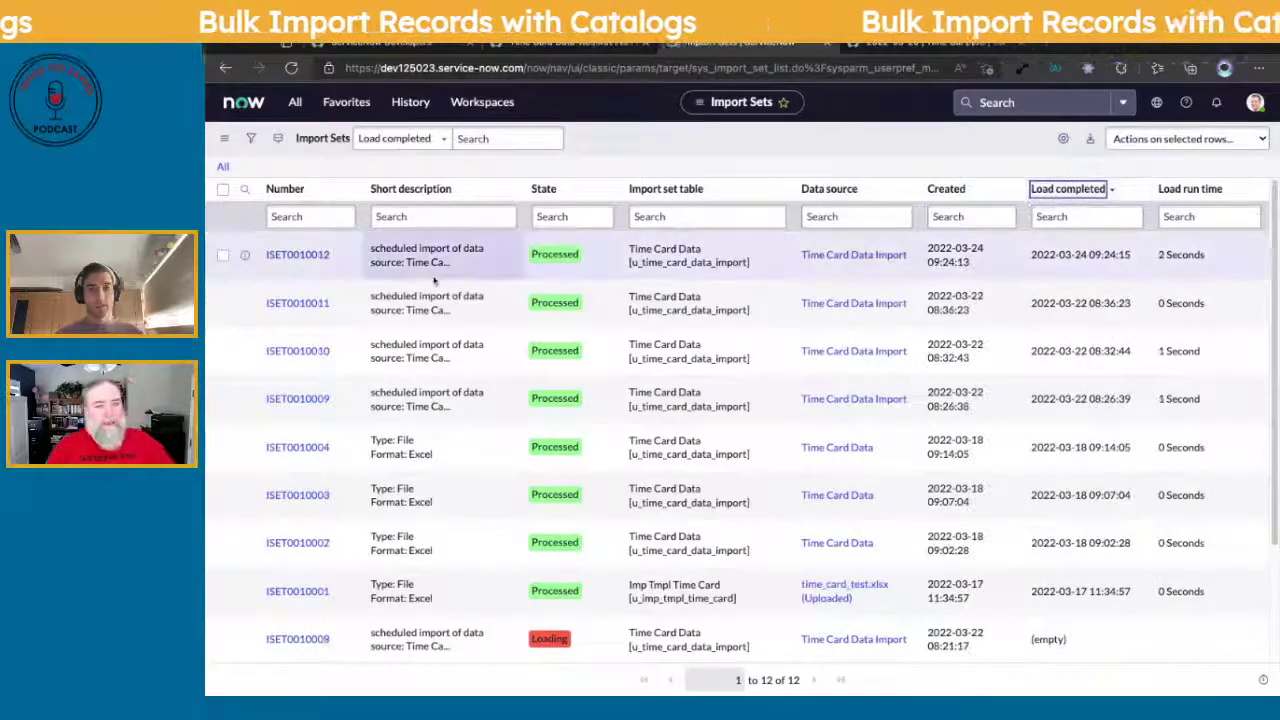
click(297, 256)
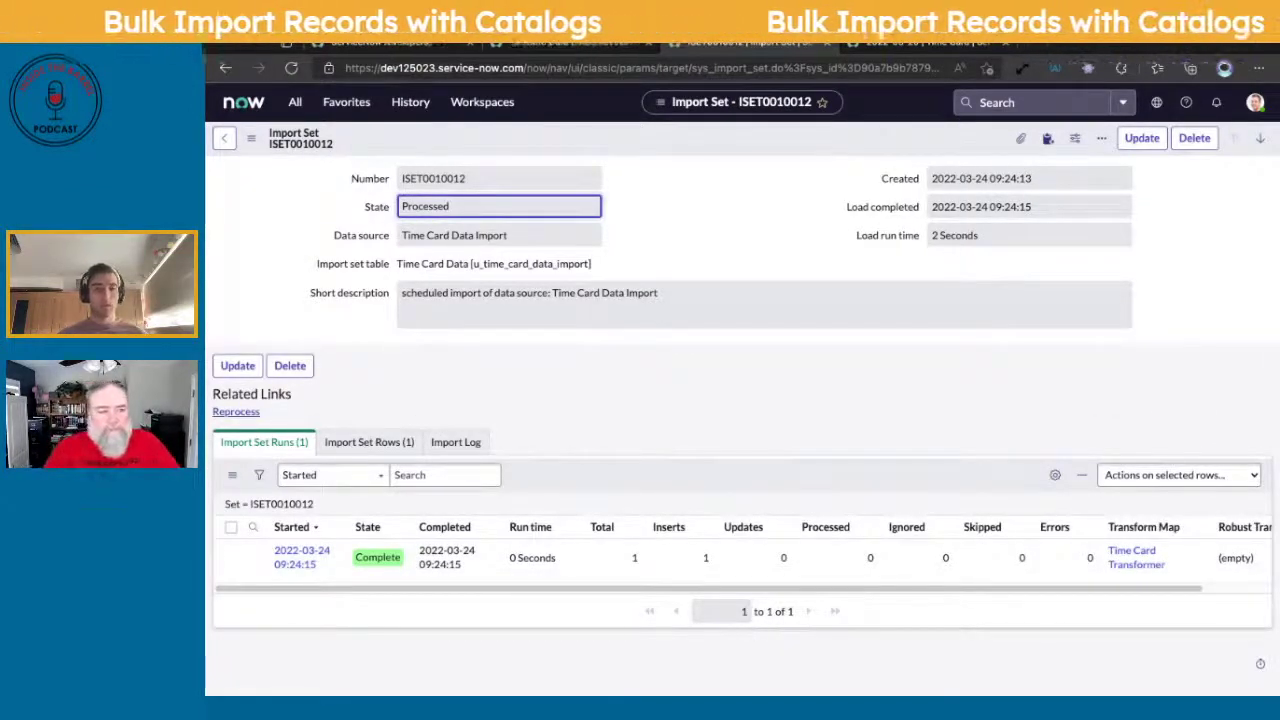
- Inspect the import set run's transform history, including its import log and row errors, and return to the import set
click(295, 557)
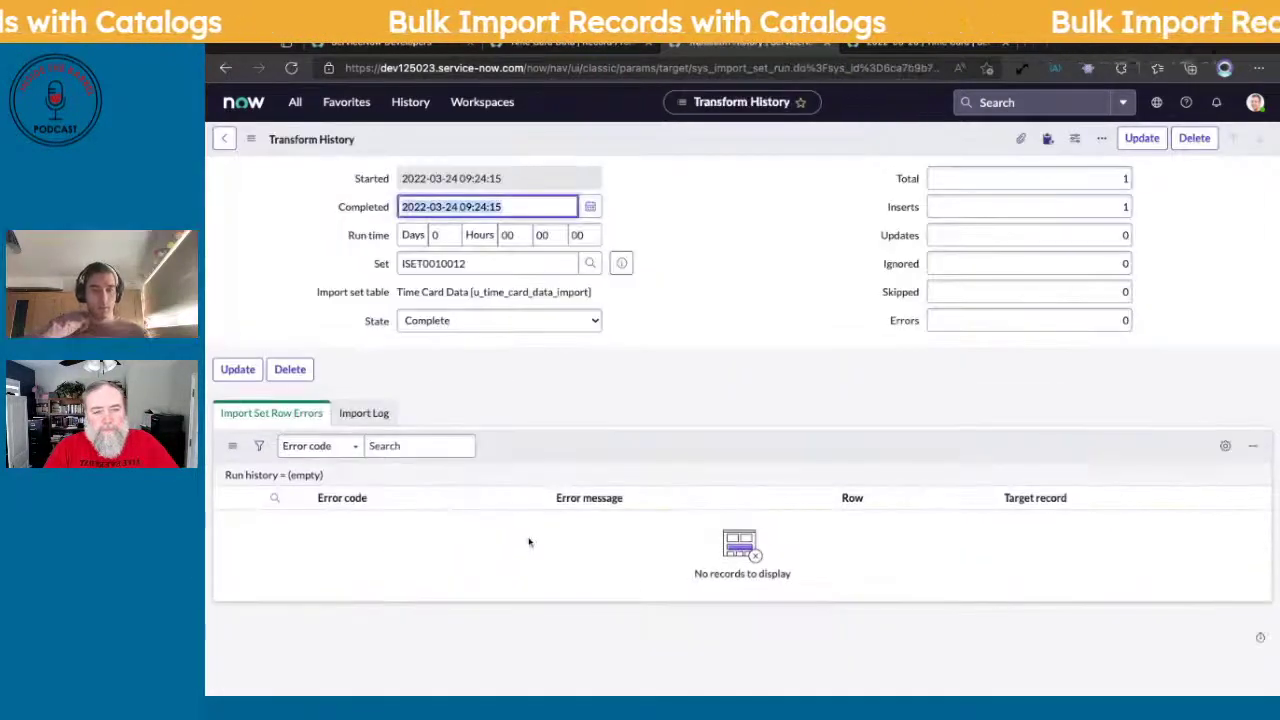
click(363, 415)
click(271, 413)
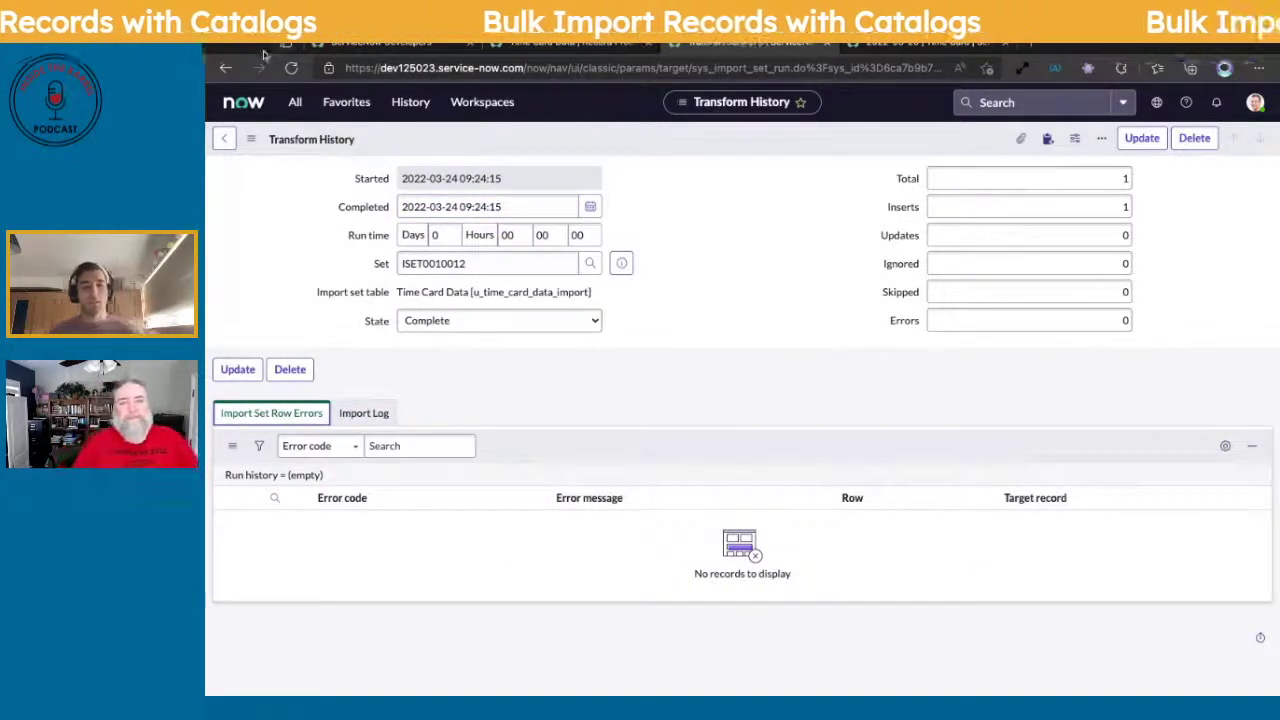
click(227, 69)
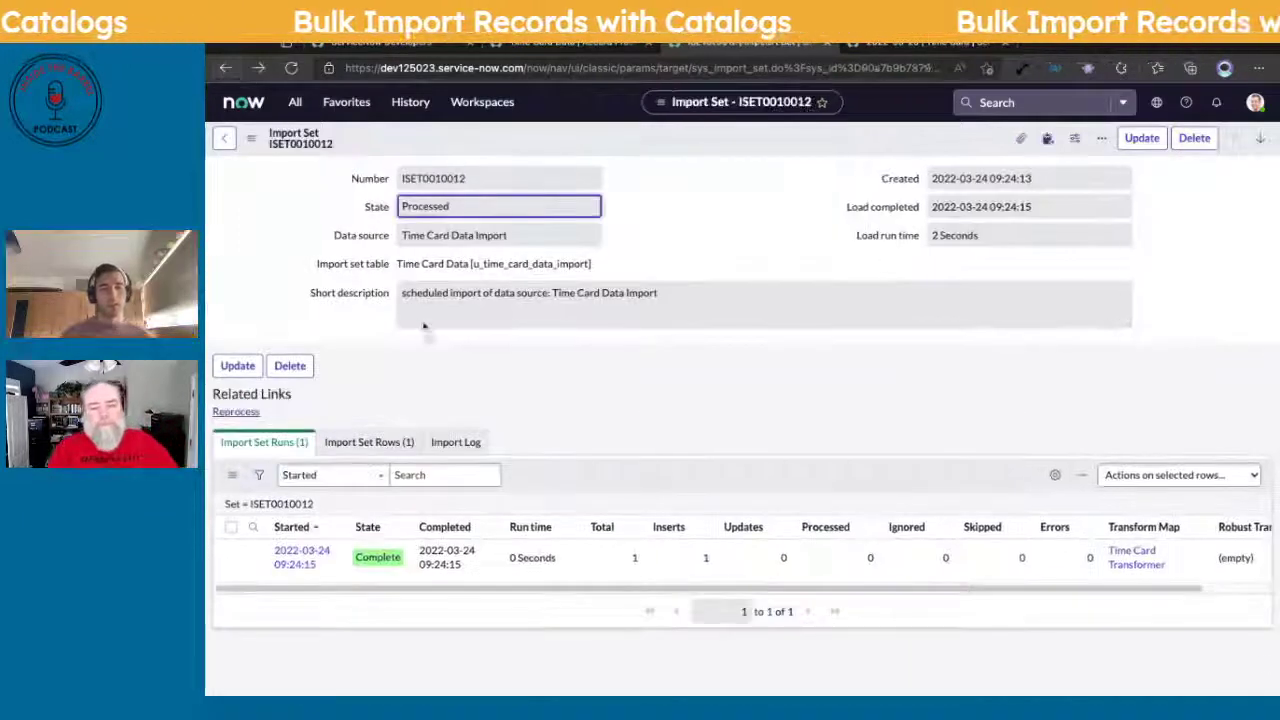
- Examine the imported Time Card Data row under the import set's rows, and return to the import set
click(372, 443)
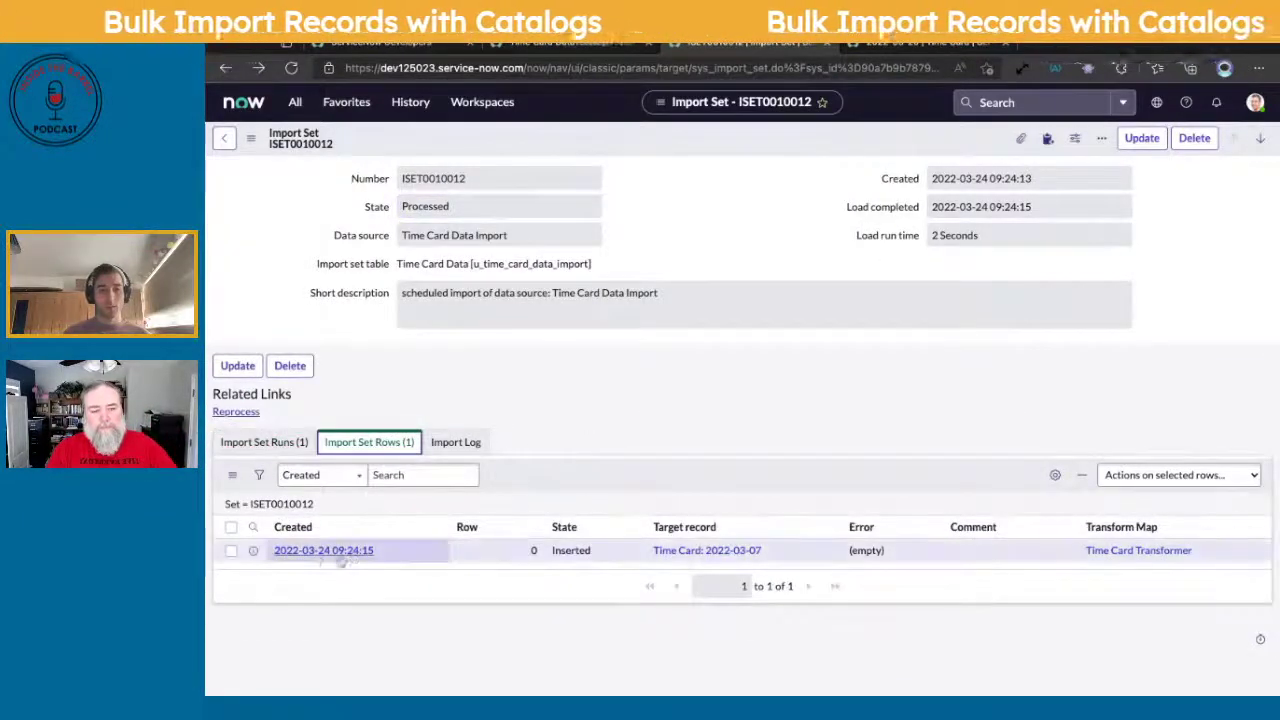
click(323, 550)
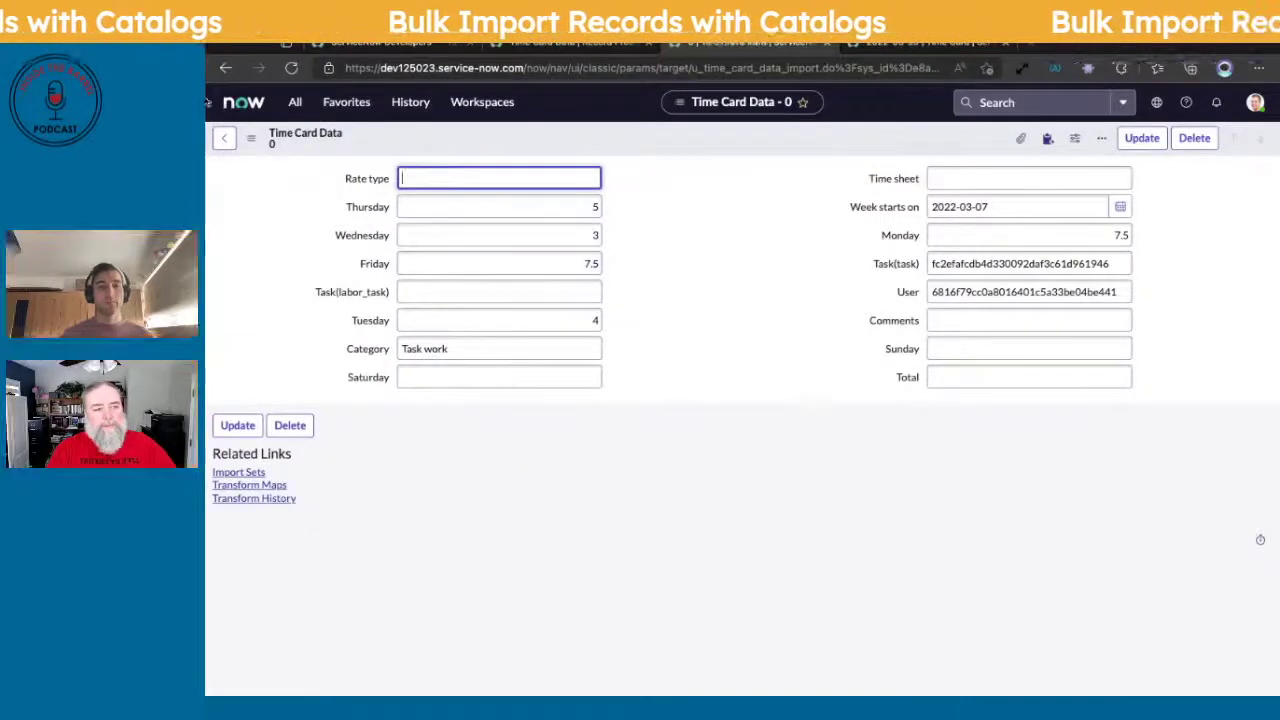
key(alt+Left)
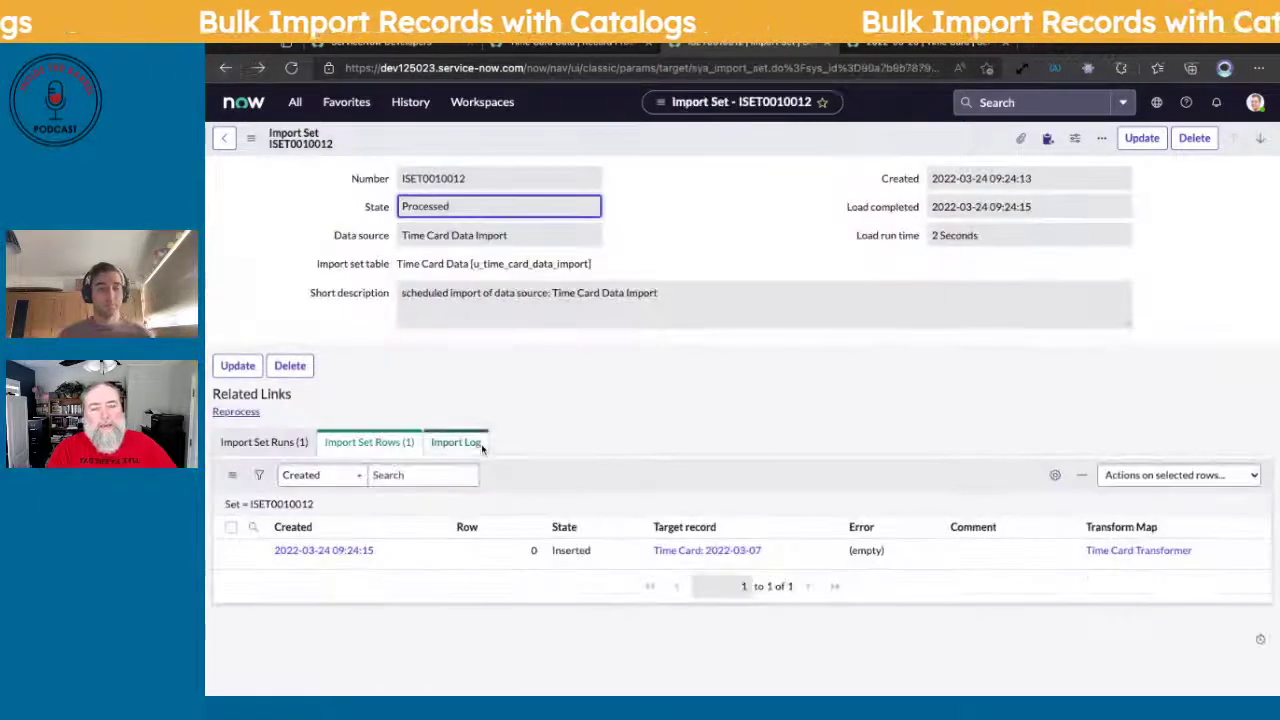